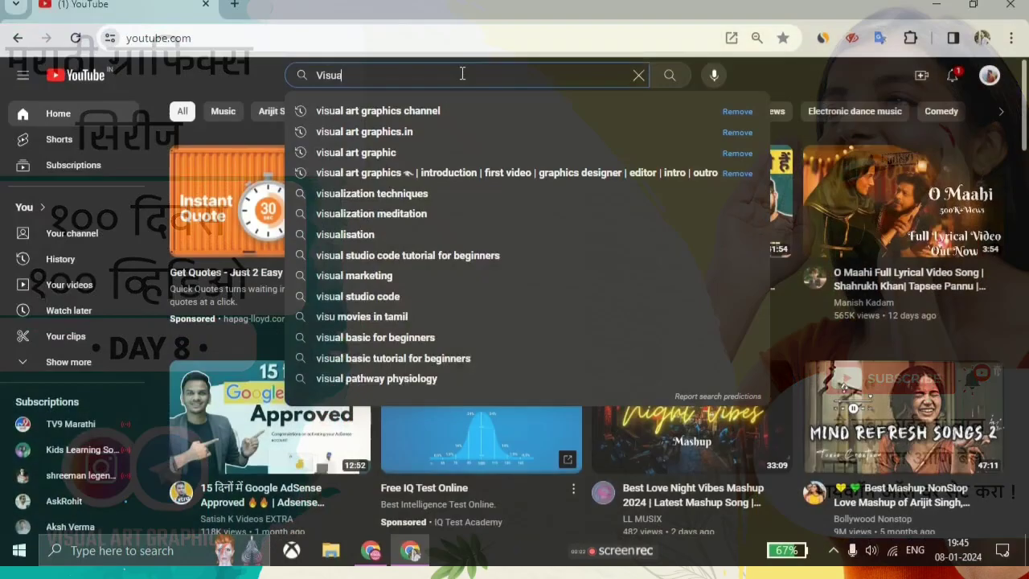
Search YouTube for Visual Art Graphics and subscribe to the channel with all notifications on.
text(rt Graphic)
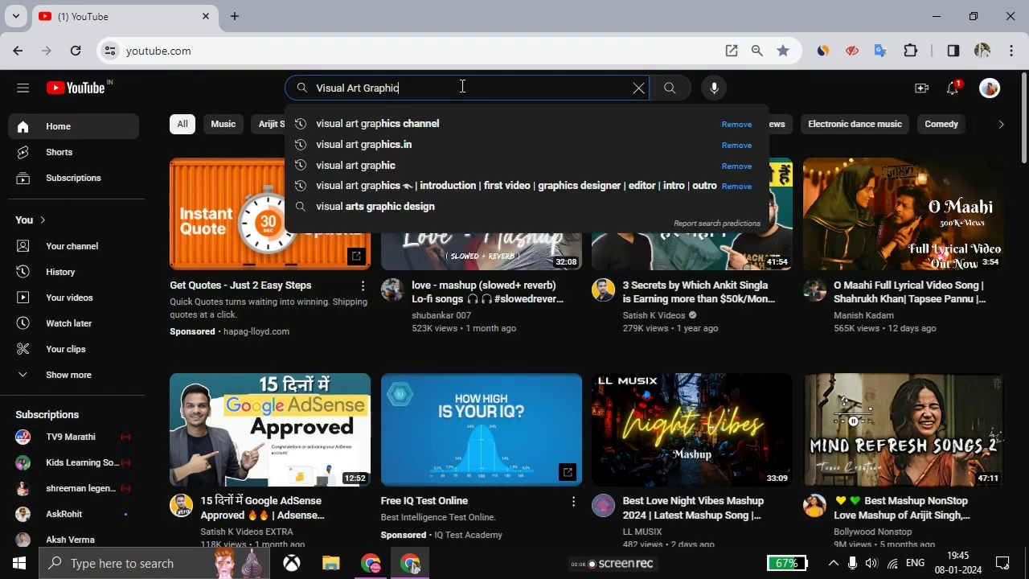
text(s)
key(Return)
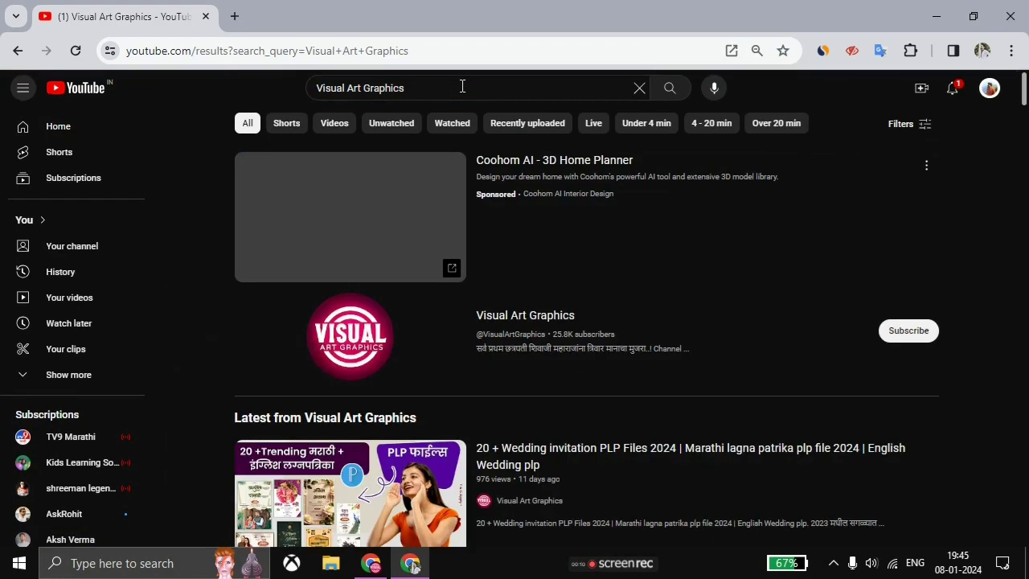
click(520, 320)
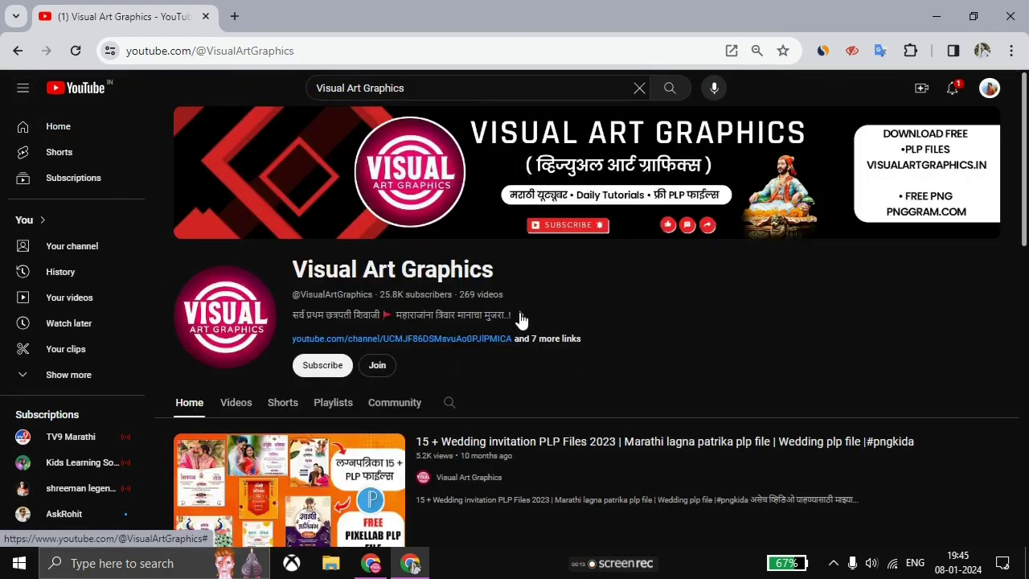
click(326, 366)
click(373, 366)
click(335, 401)
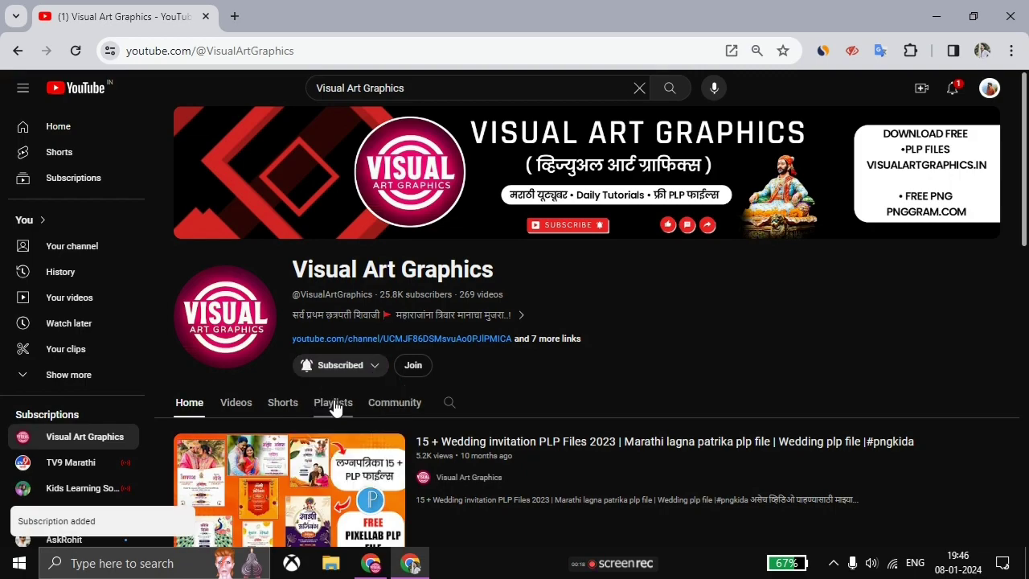
Show the channel's Videos page, adjusting the page zoom and scrolling through the uploads.
click(238, 402)
key(ctrl+minus)
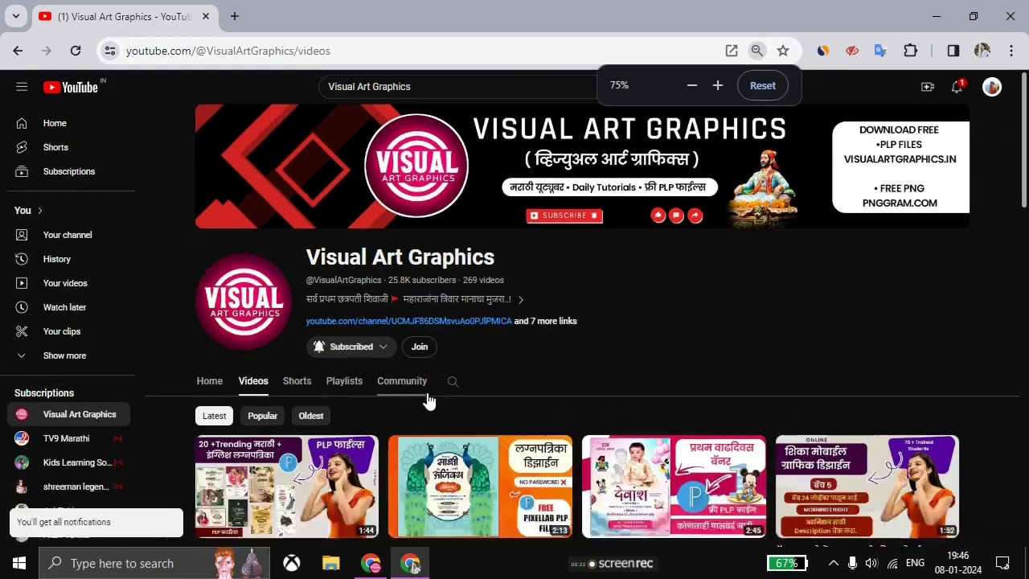
key(ctrl+minus)
key(ctrl+minus)
key(ctrl+plus)
scroll(427, 392, down, 5)
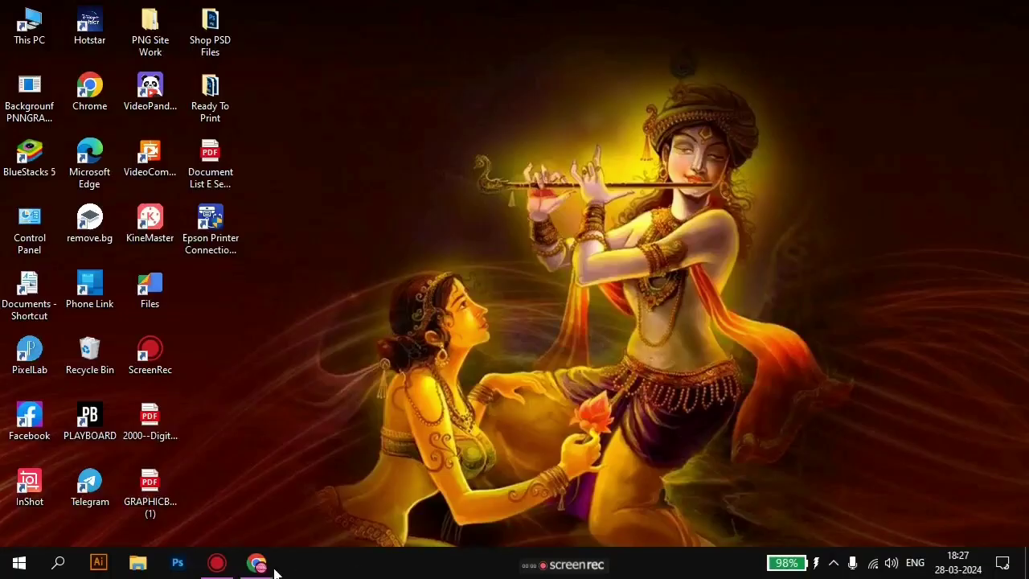
Google visualartgraphics.in in Chrome and open the Visual Art Graphics website.
click(273, 568)
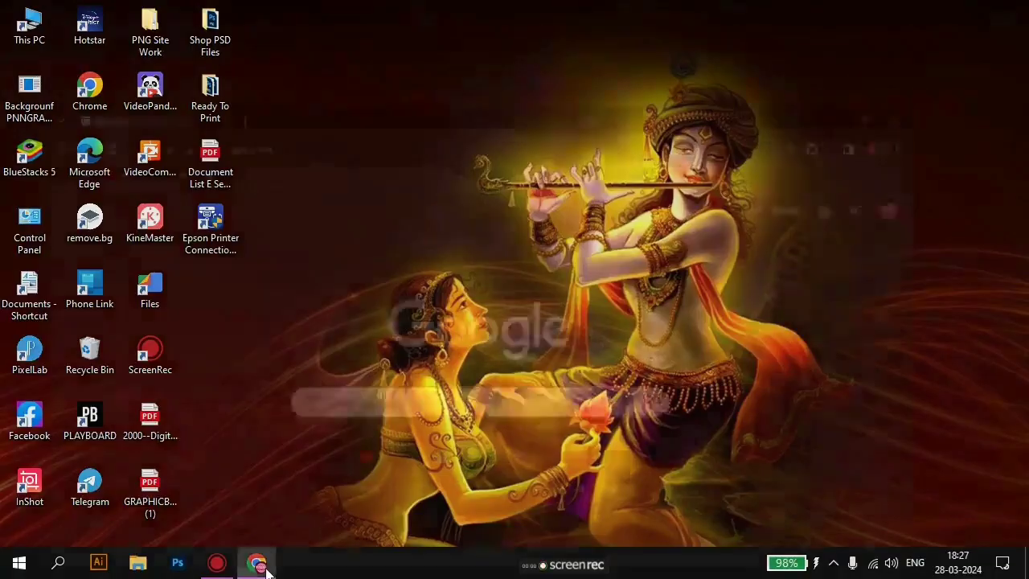
click(379, 355)
text(v)
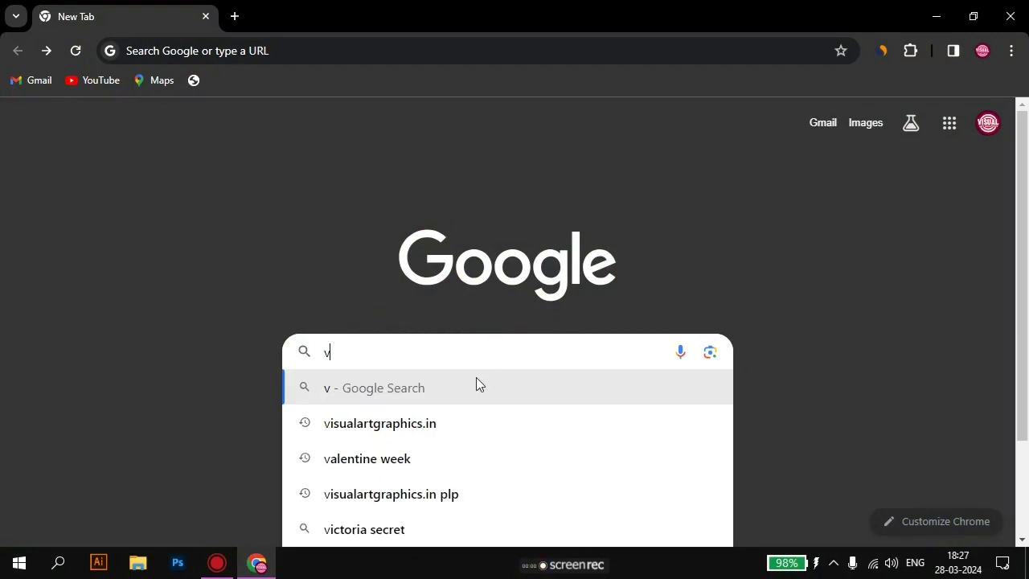
click(455, 423)
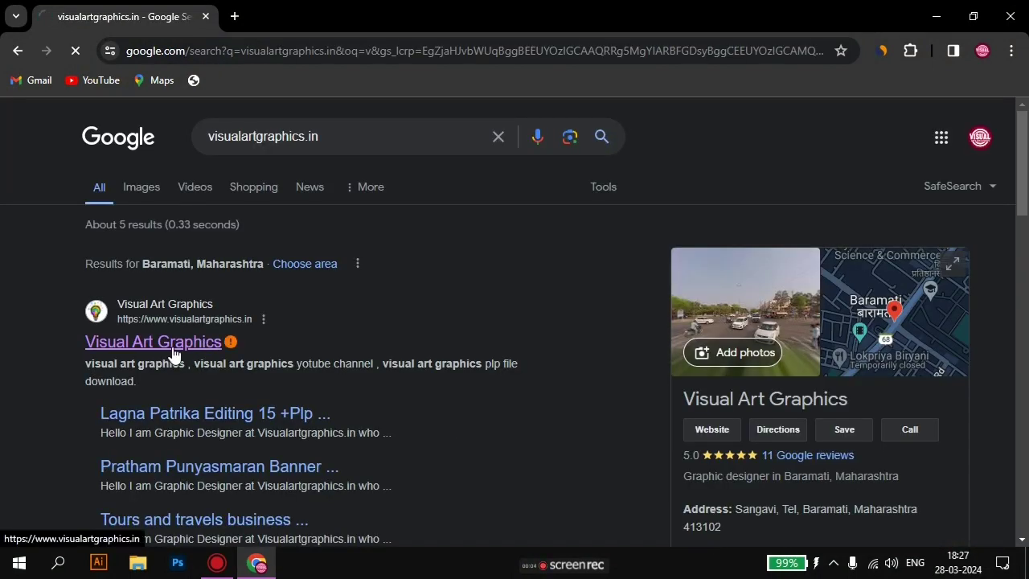
click(173, 354)
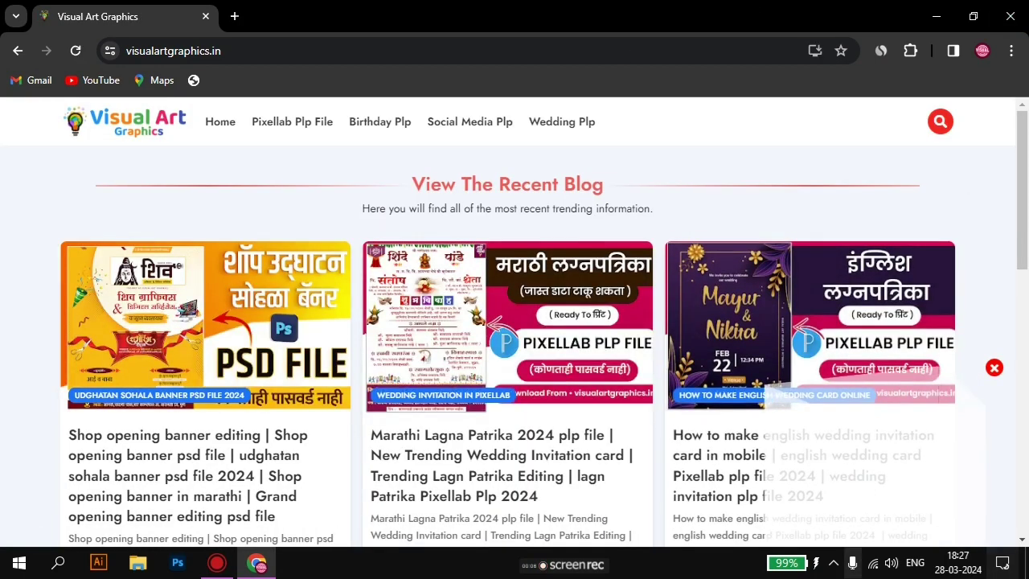
Search the site for 'shop opening' and open the Shop opening banner editing post.
click(941, 122)
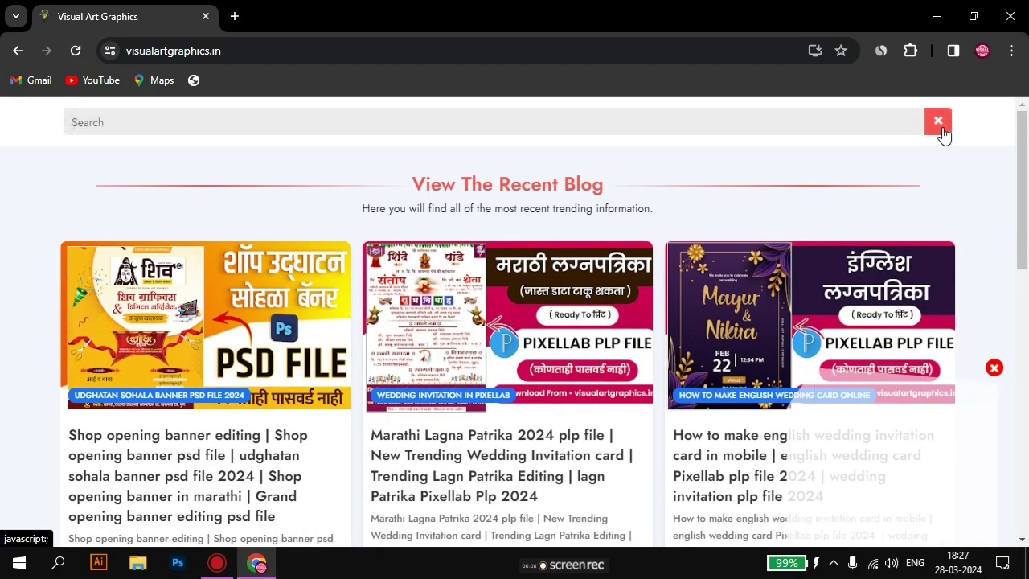
text(shop )
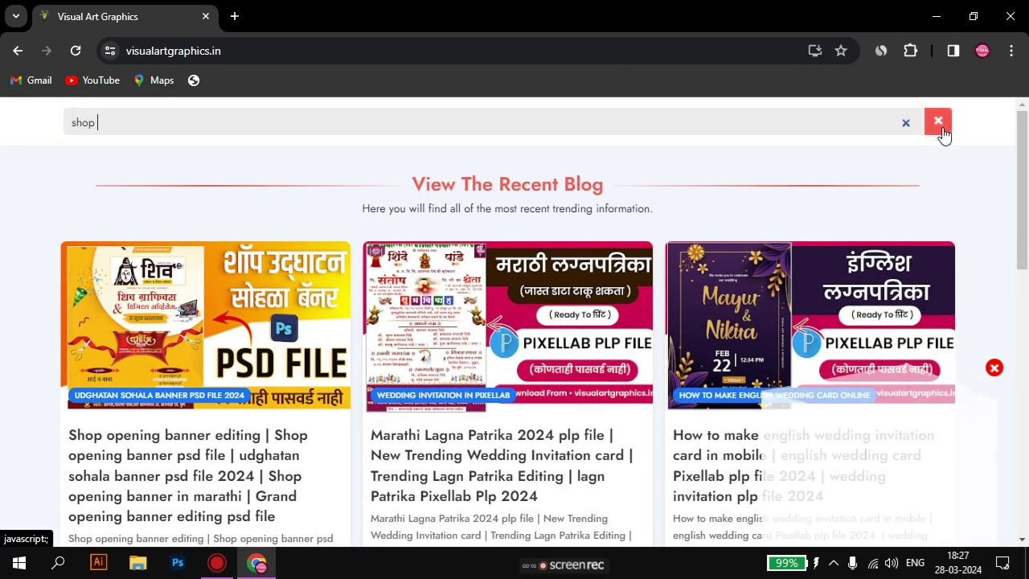
text(opening)
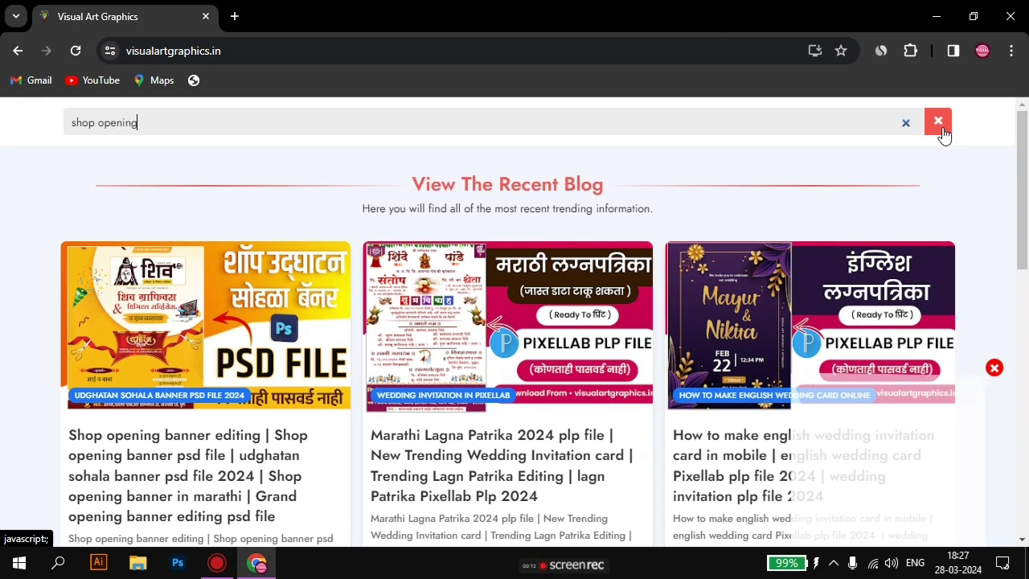
key(Return)
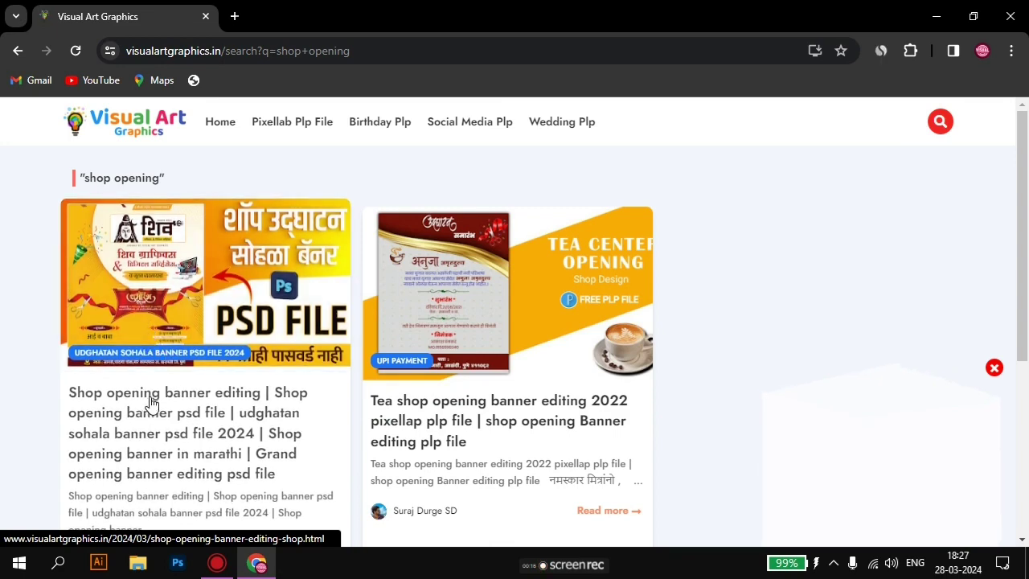
click(164, 438)
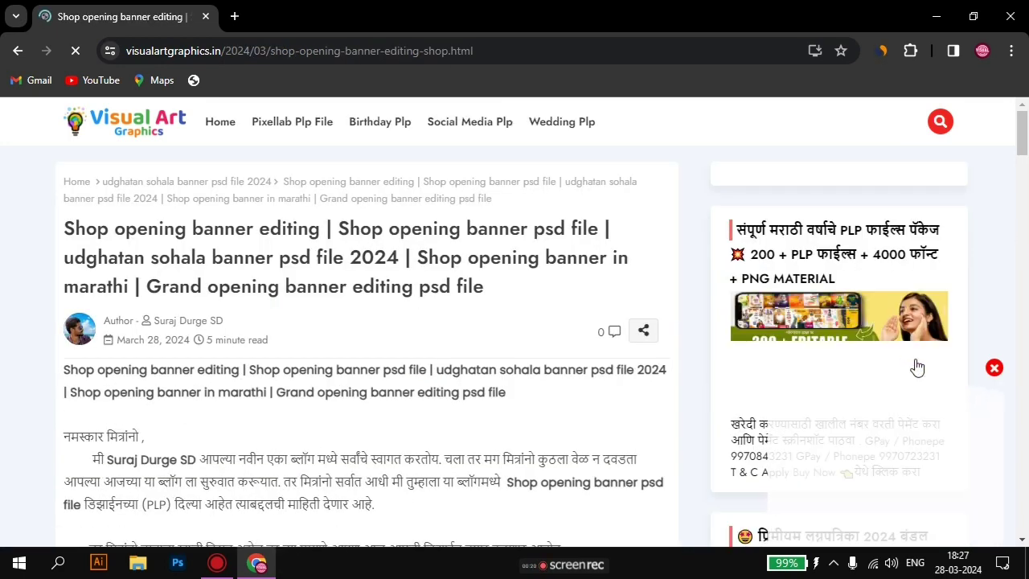
Dismiss the ad and subscribe popups, then request the article's PSD file download.
click(995, 368)
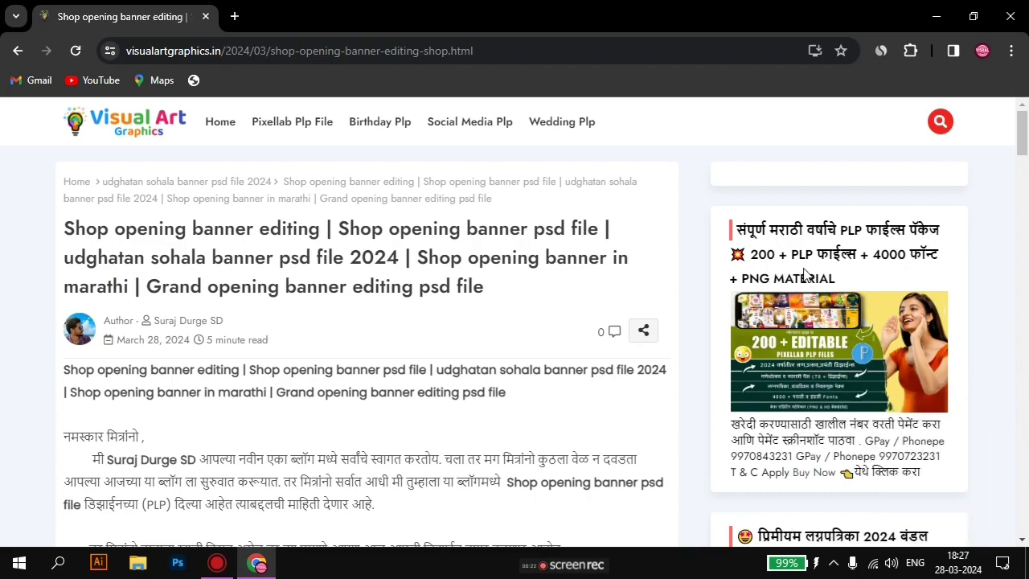
scroll(395, 336, down, 5)
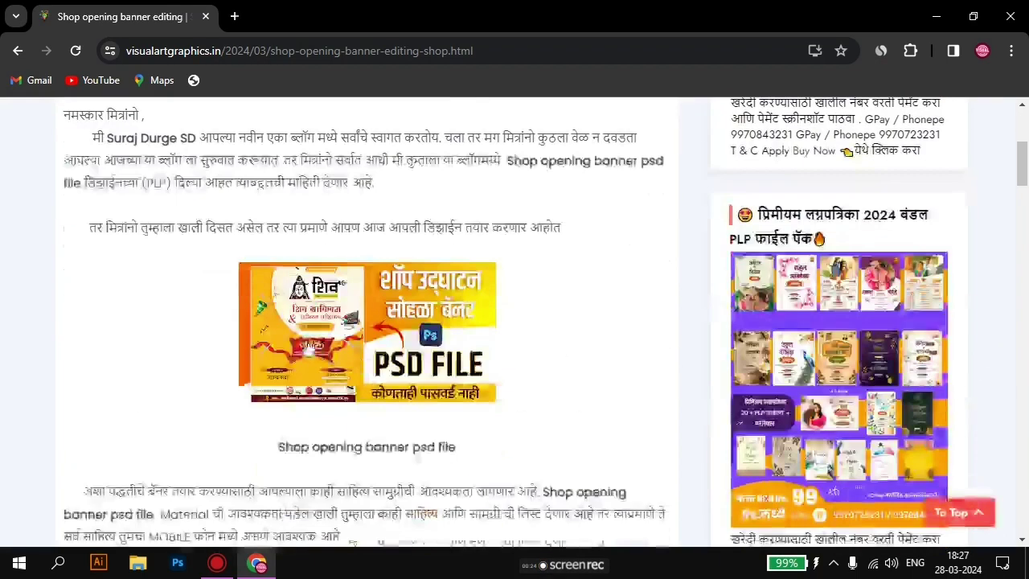
scroll(300, 338, down, 5)
scroll(176, 271, down, 4)
scroll(177, 271, down, 5)
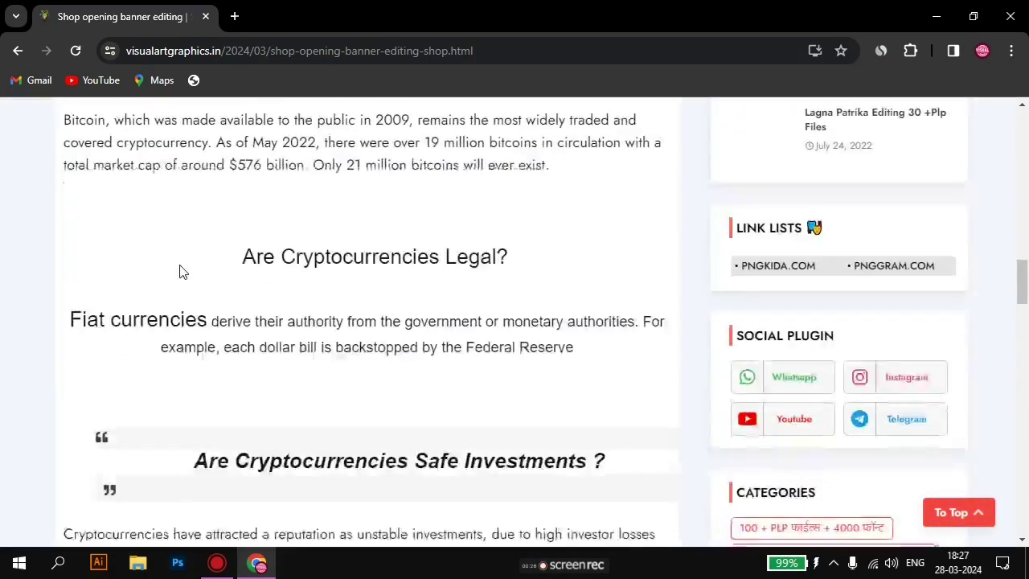
scroll(181, 271, down, 5)
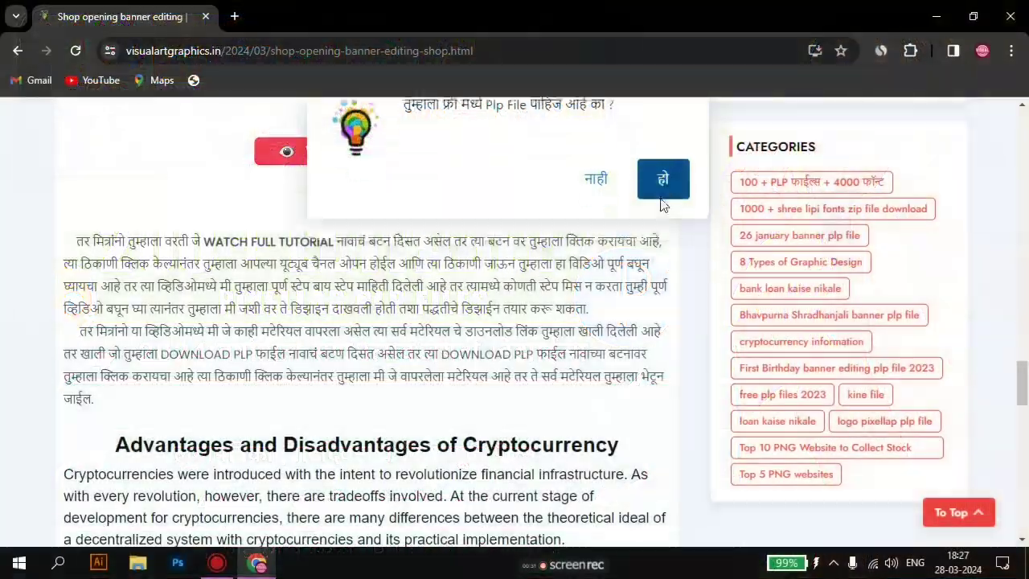
click(662, 181)
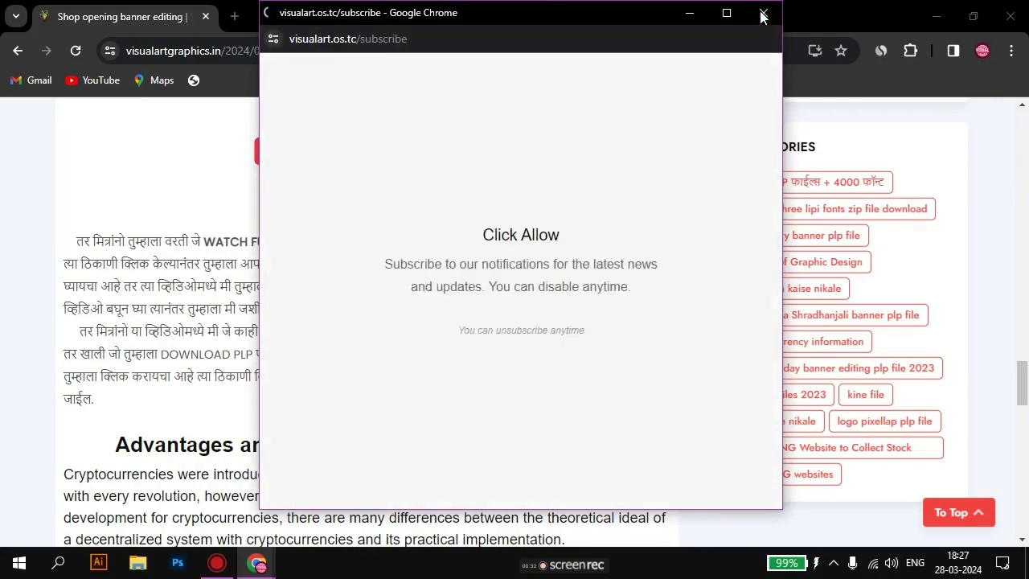
click(763, 14)
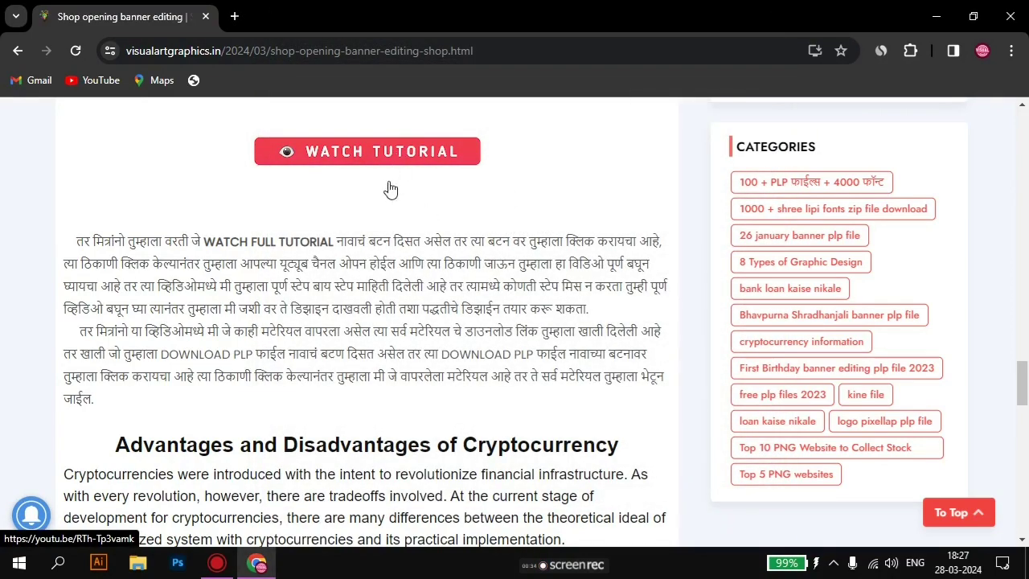
scroll(390, 189, down, 5)
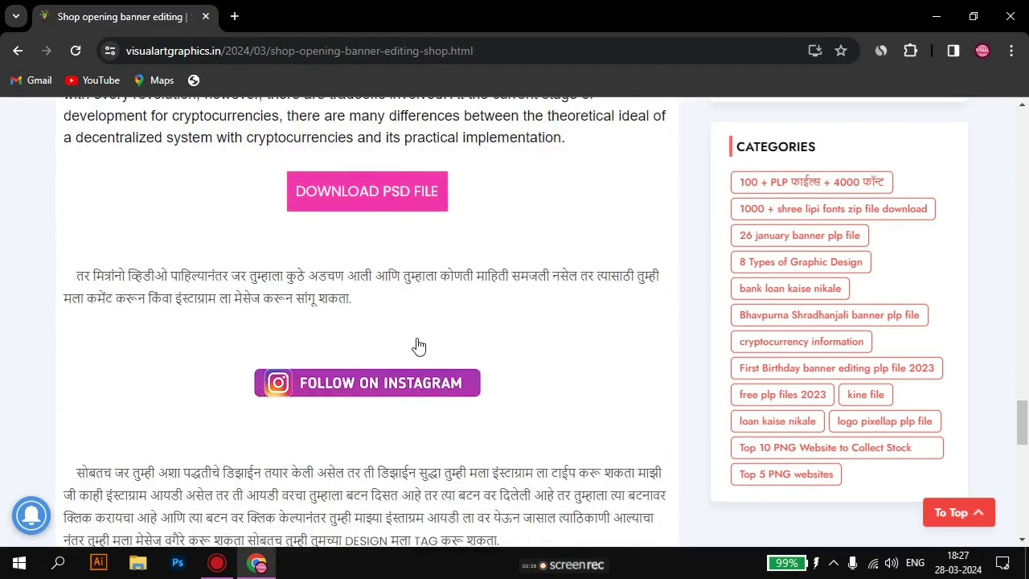
click(368, 193)
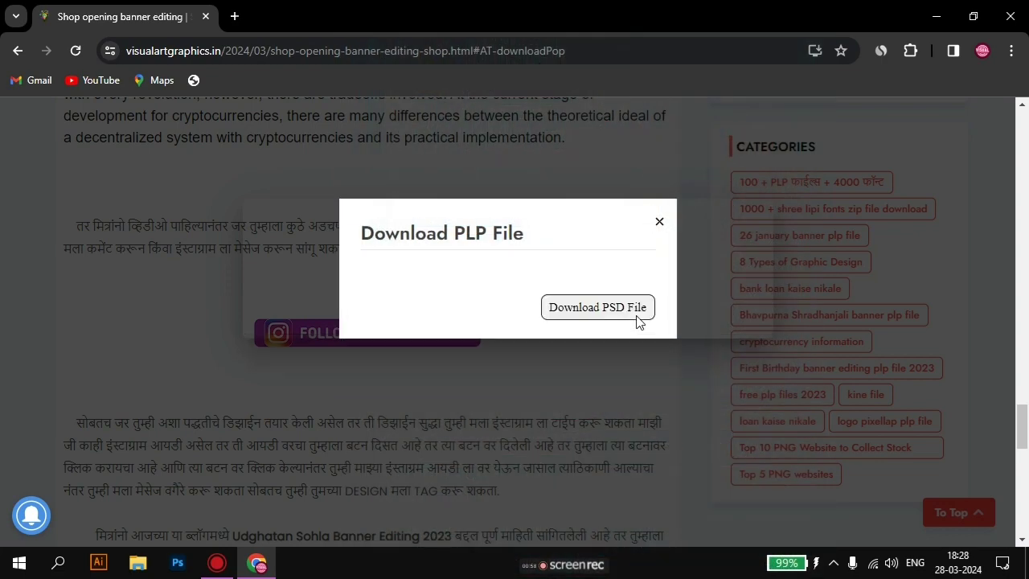
Download the banner zip from Google Drive, accepting the large-file scan warning.
click(633, 314)
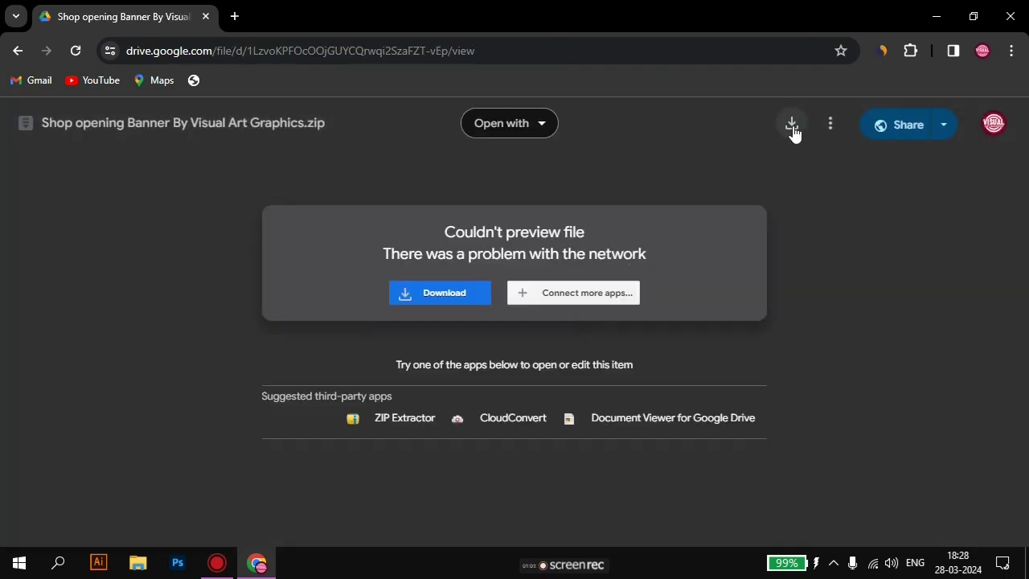
click(792, 125)
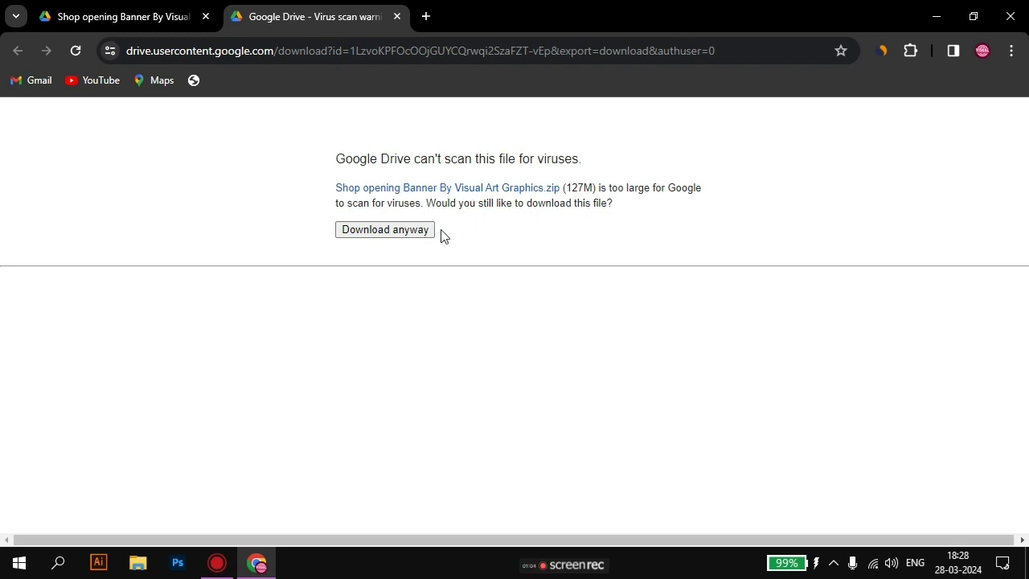
click(407, 232)
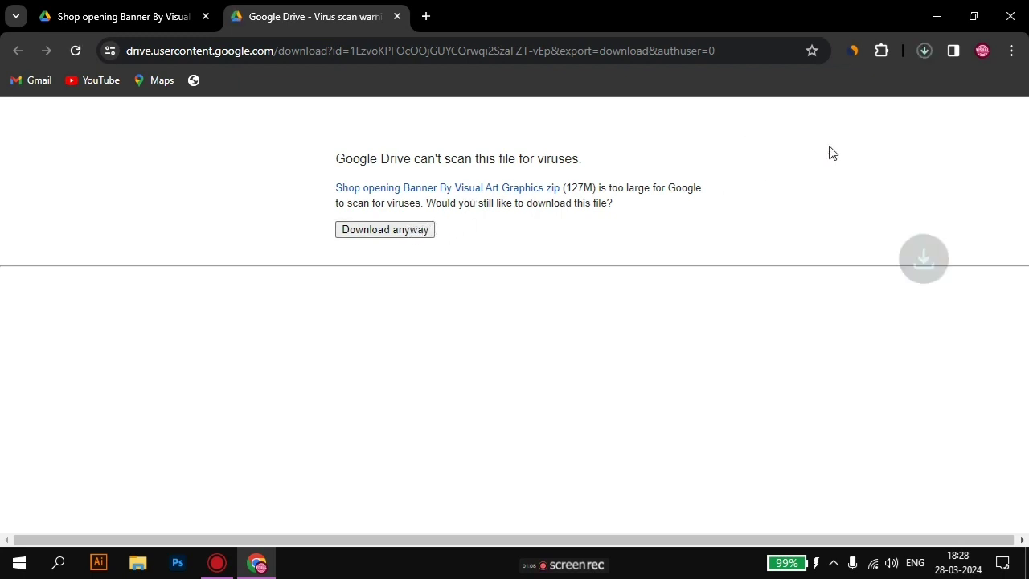
click(925, 52)
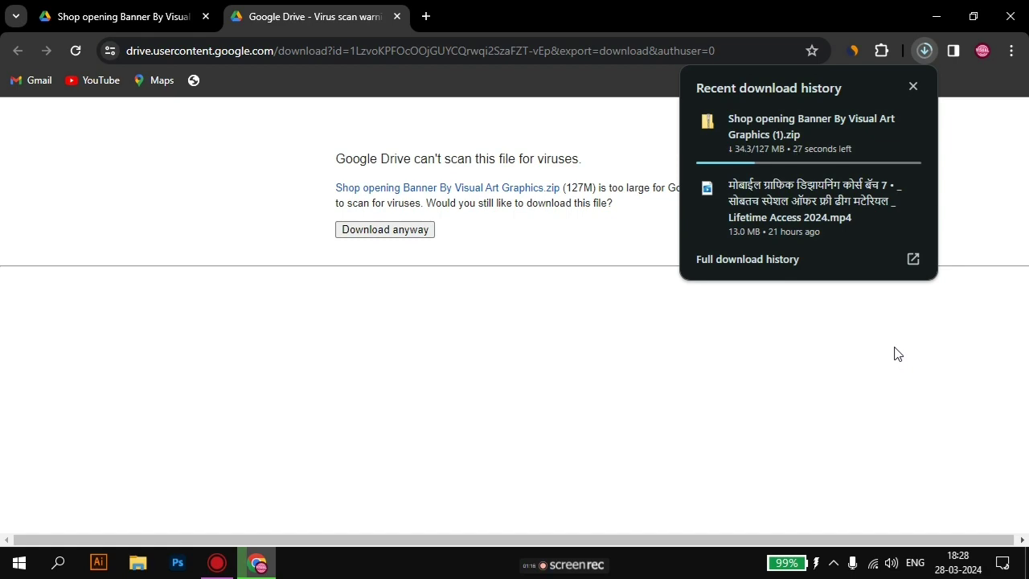
click(913, 86)
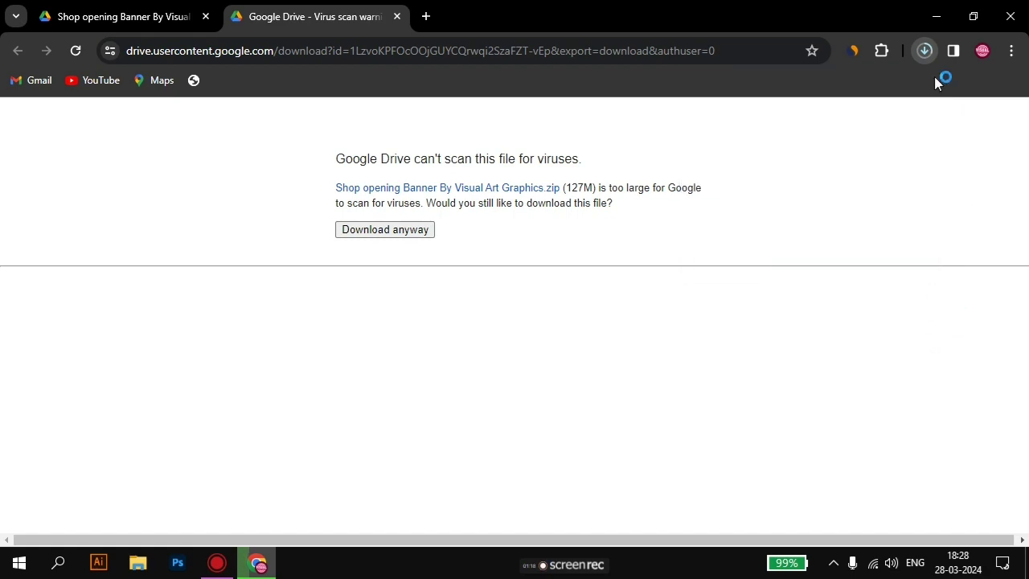
In File Explorer's Downloads folder, select the shop opening banner PSD.
click(937, 16)
double_click(16, 28)
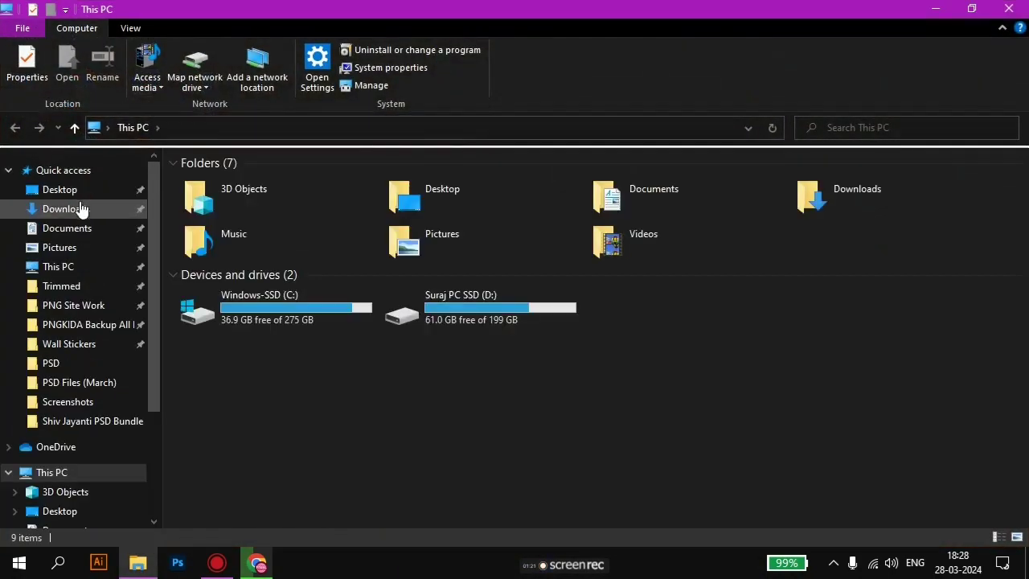
click(80, 208)
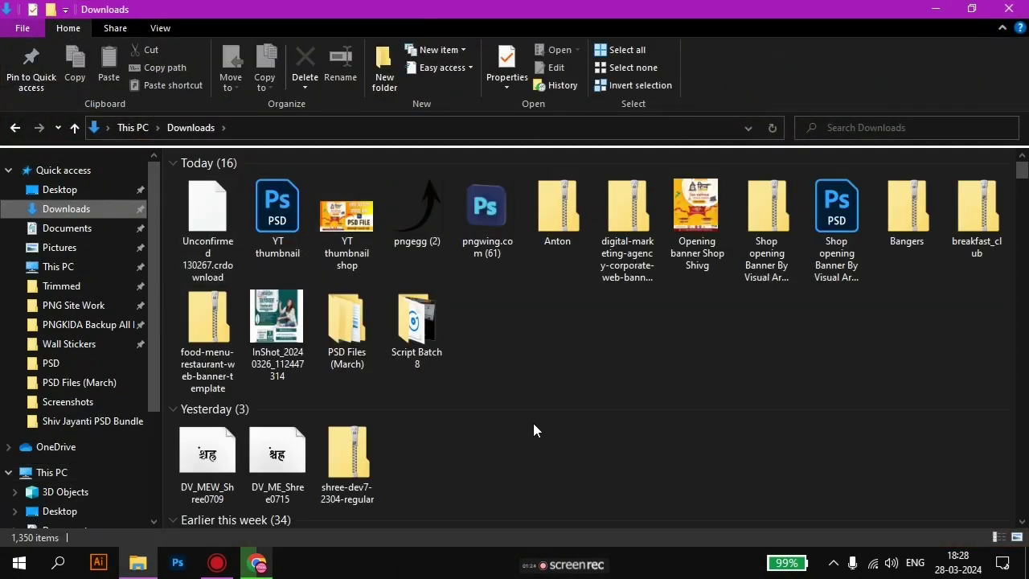
click(834, 234)
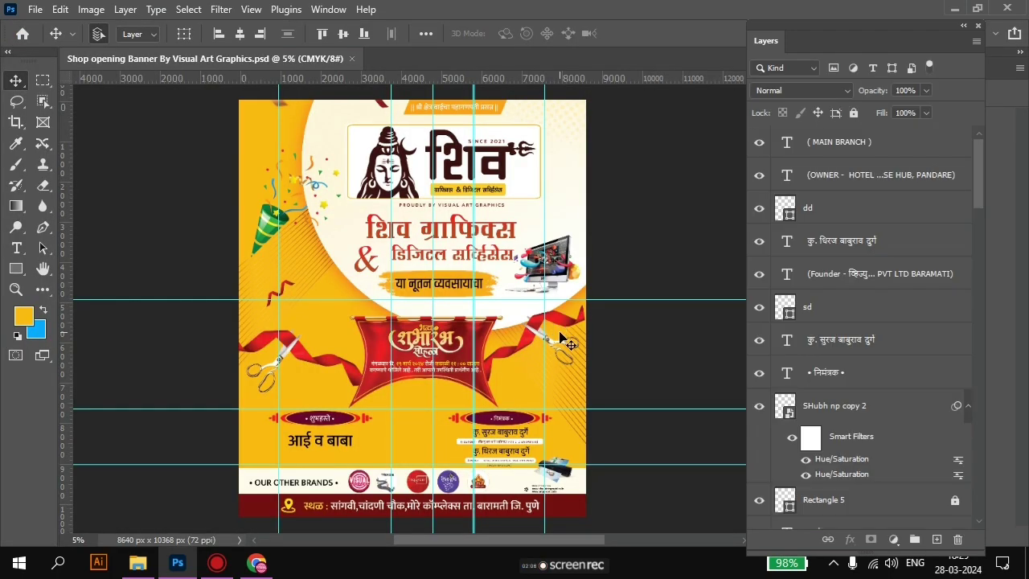
Hide the rulers around the banner canvas.
click(310, 10)
click(354, 10)
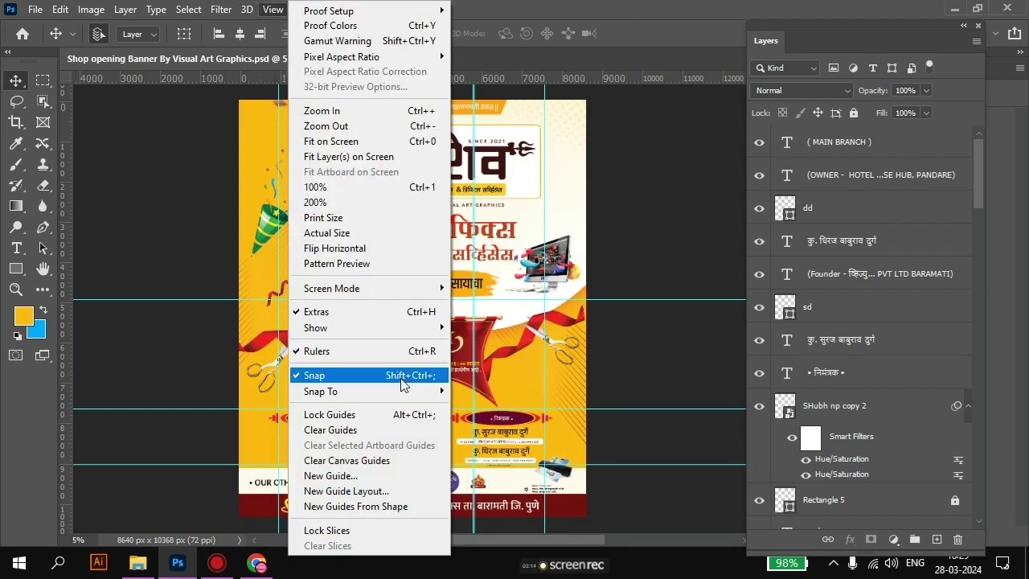
click(402, 351)
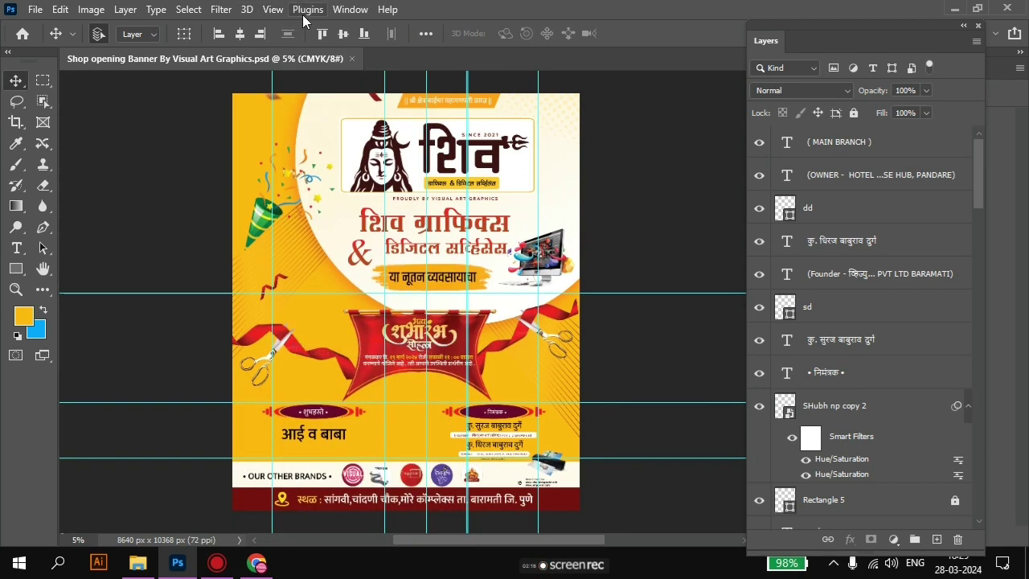
click(347, 10)
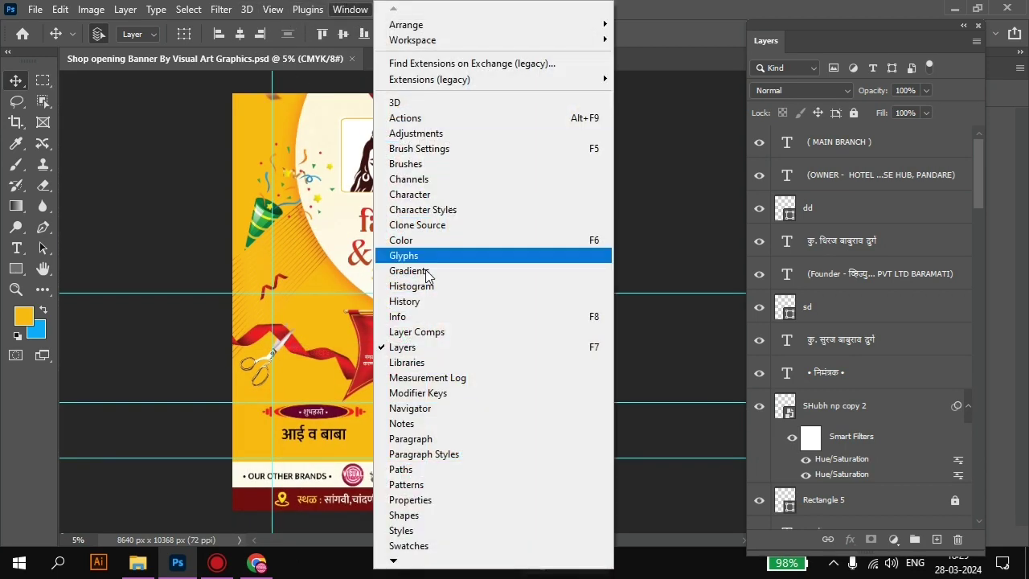
click(358, 577)
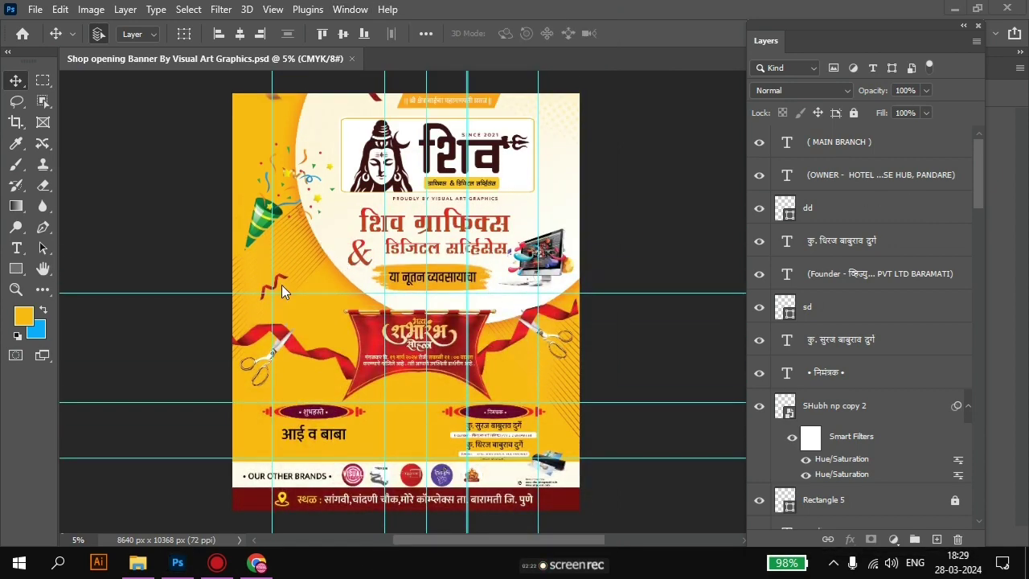
Scroll through the layer stack and zoom in on the banner text.
scroll(853, 283, down, 3)
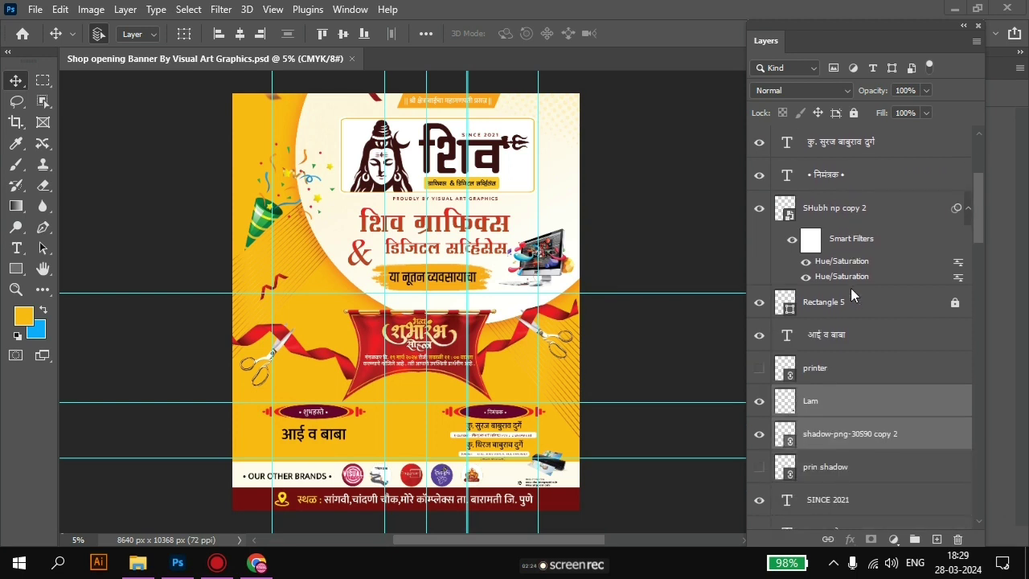
scroll(851, 290, down, 2)
scroll(847, 294, up, 2)
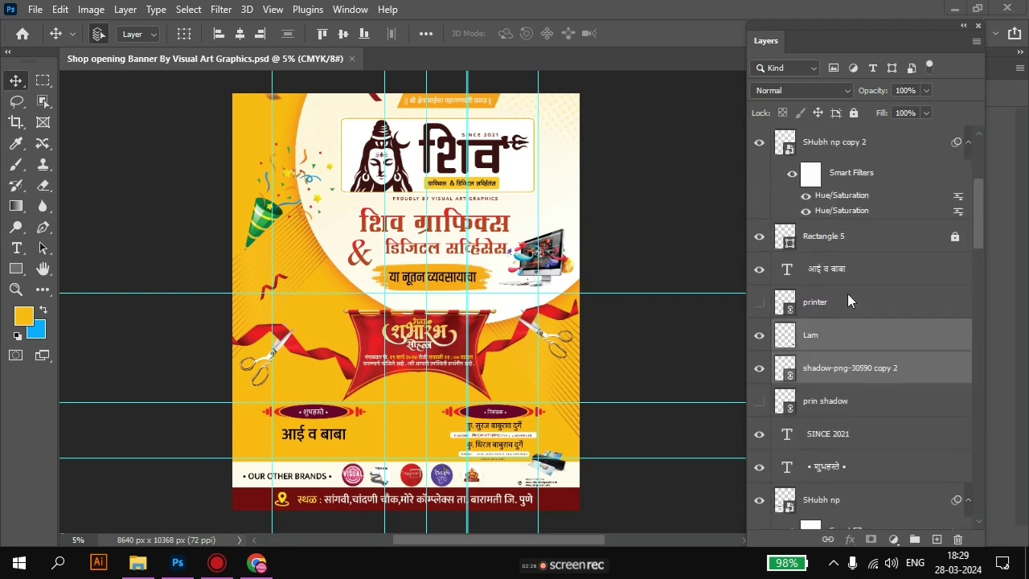
scroll(836, 273, up, 3)
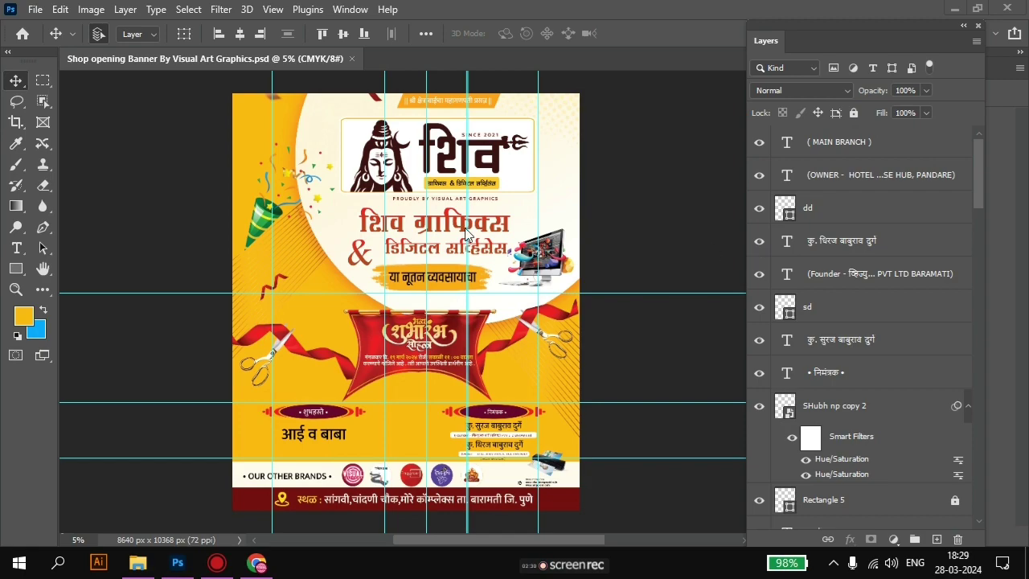
key(ctrl)
scroll(460, 213, up, 3)
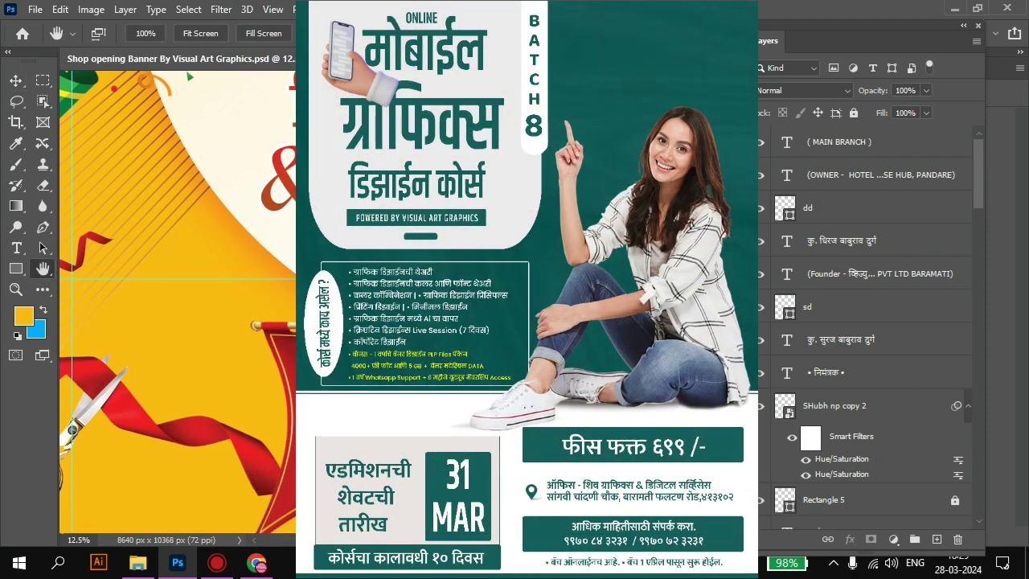
drag(69, 290, 122, 509)
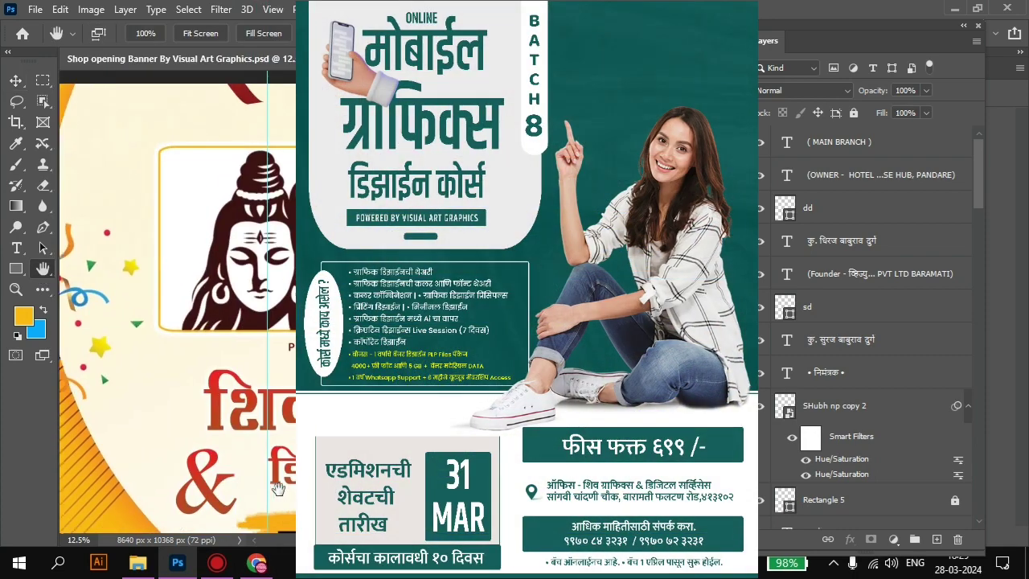
drag(177, 306, 157, 282)
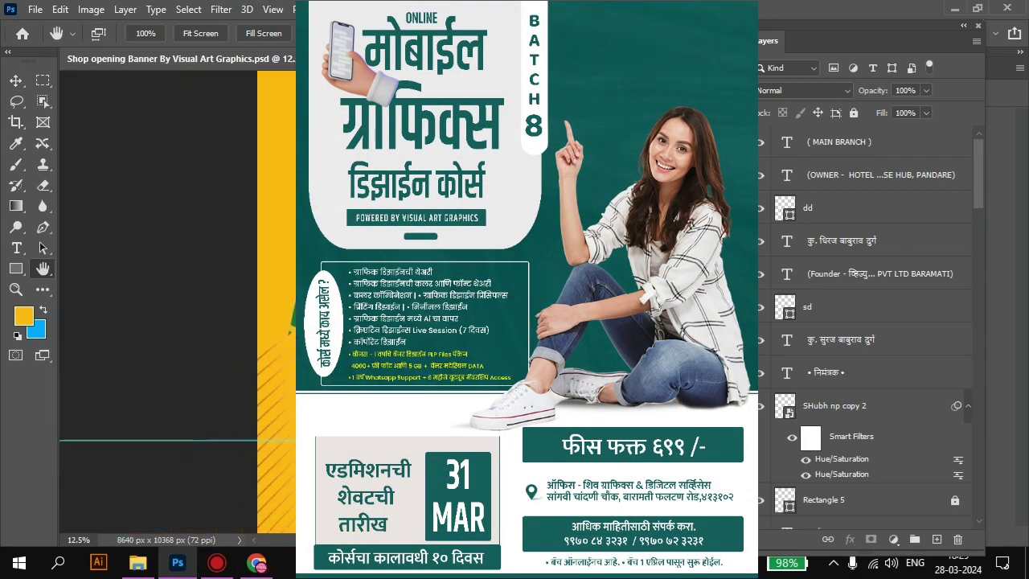
scroll(177, 303, down, 5)
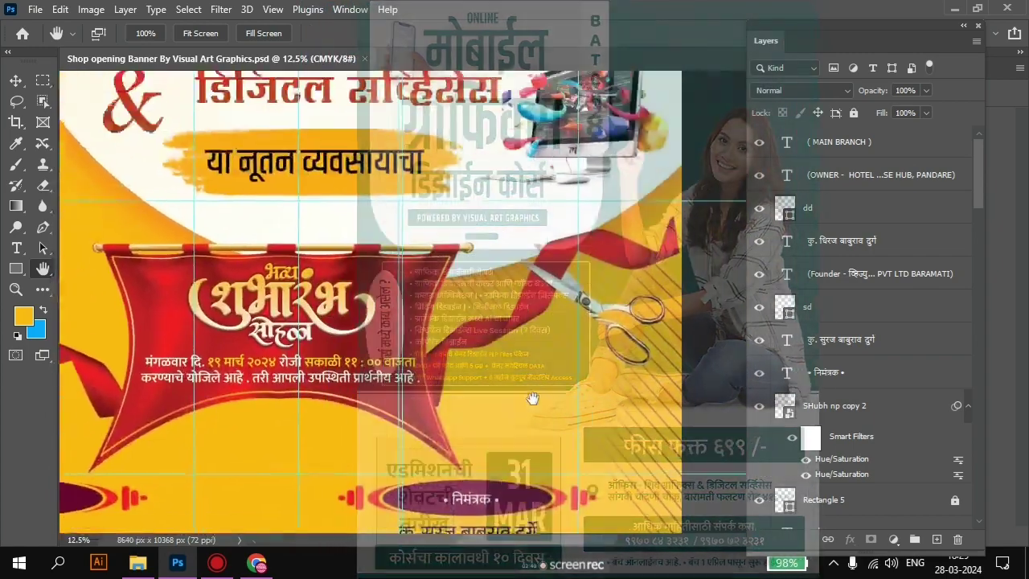
scroll(561, 288, down, 5)
scroll(560, 288, down, 3)
drag(560, 287, 562, 277)
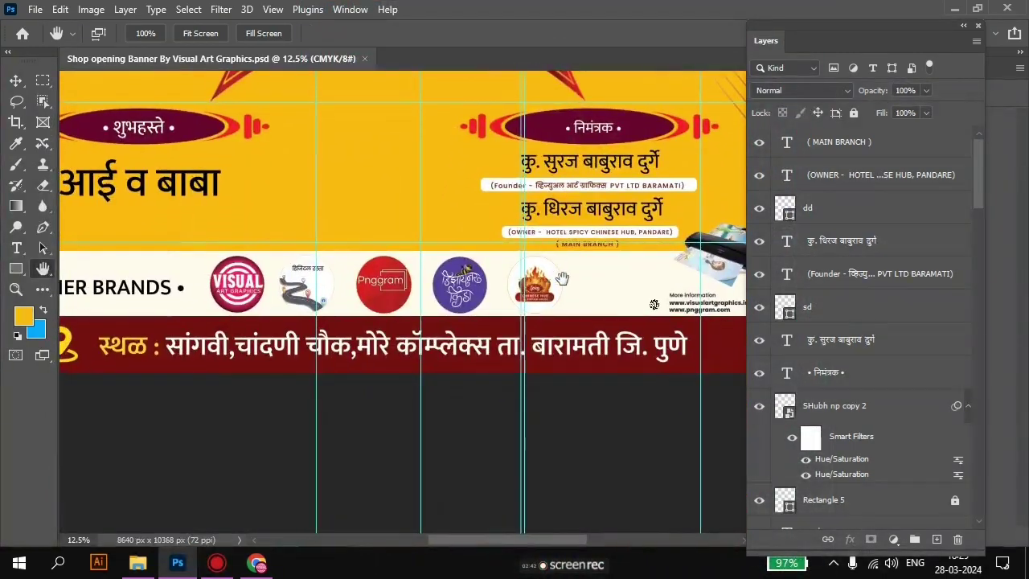
scroll(553, 265, up, 1)
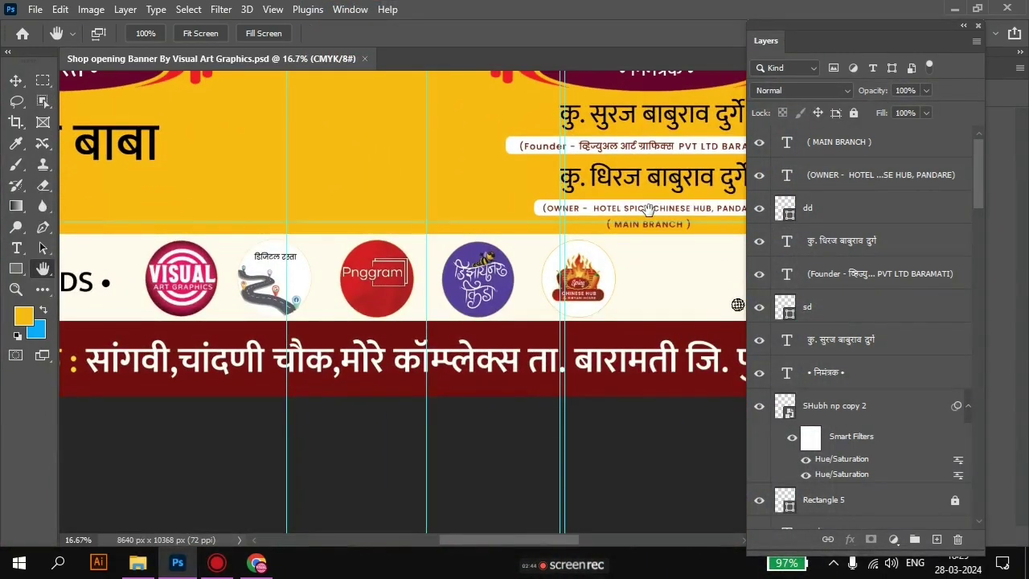
mouse_move(648, 210)
mouse_down()
mouse_move(394, 254)
mouse_move(433, 282)
mouse_up()
drag(402, 196, 296, 385)
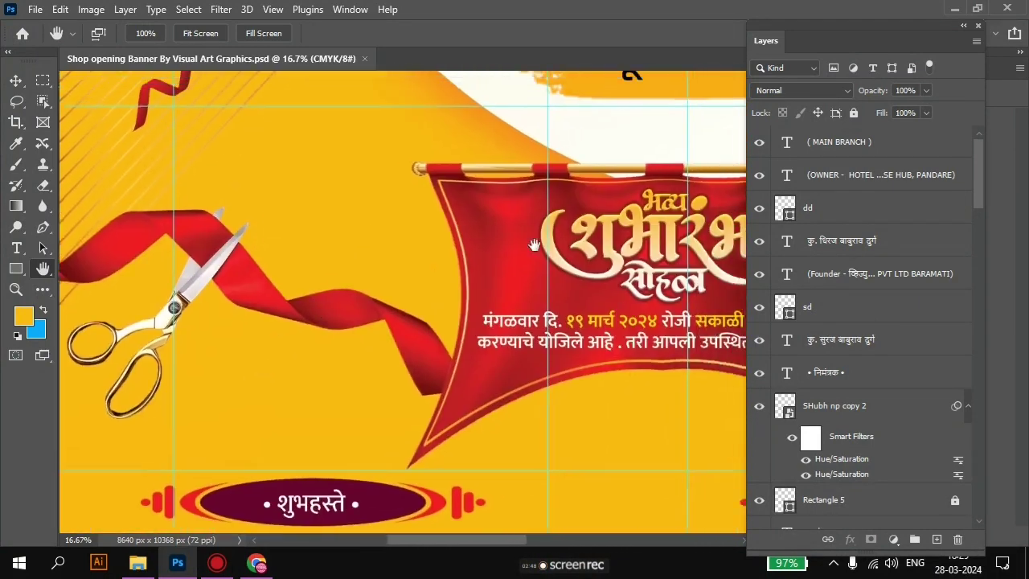
Select the date text layer and confirm it is editable with the Type tool.
click(16, 83)
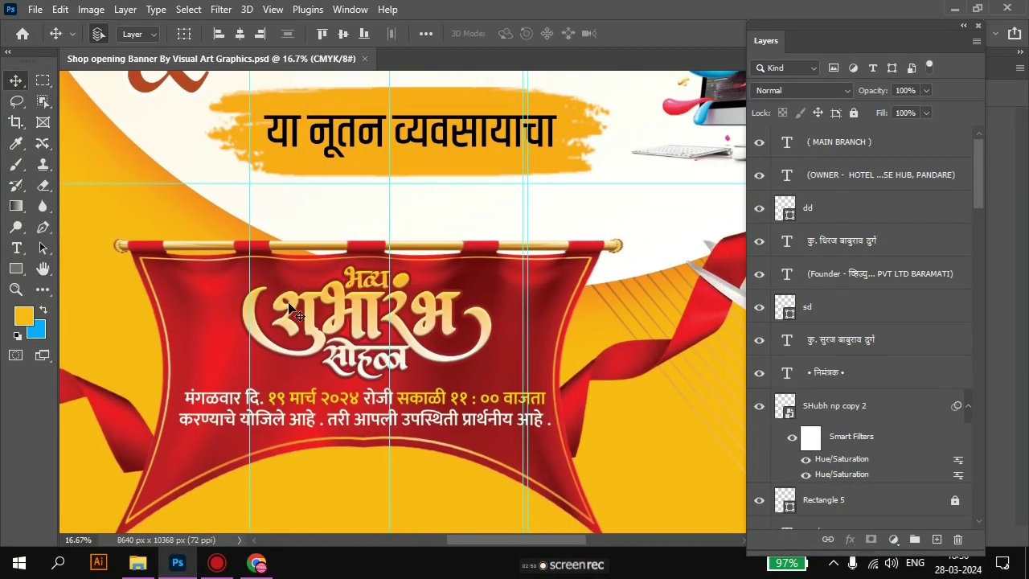
click(363, 412)
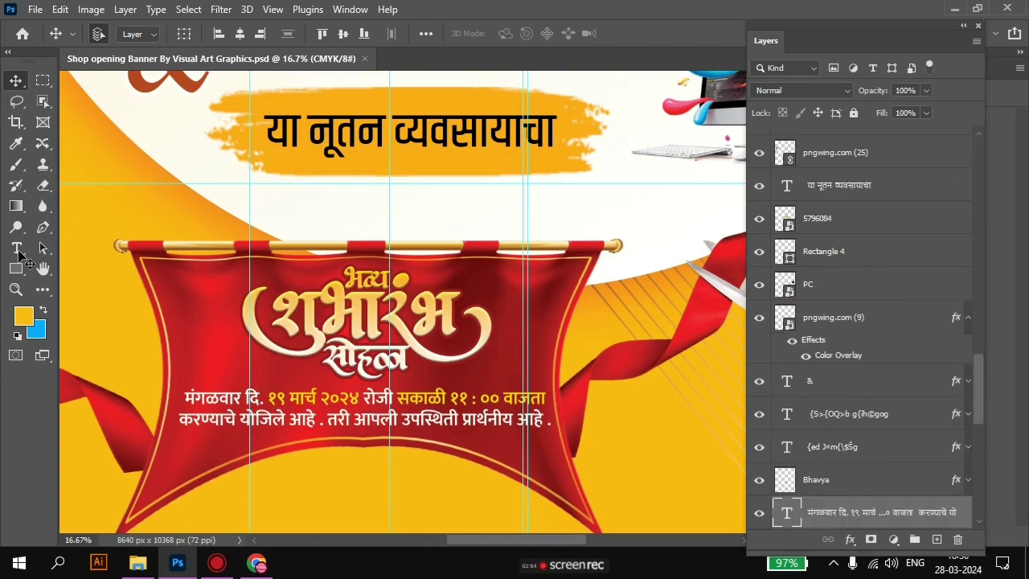
click(16, 248)
key(Return)
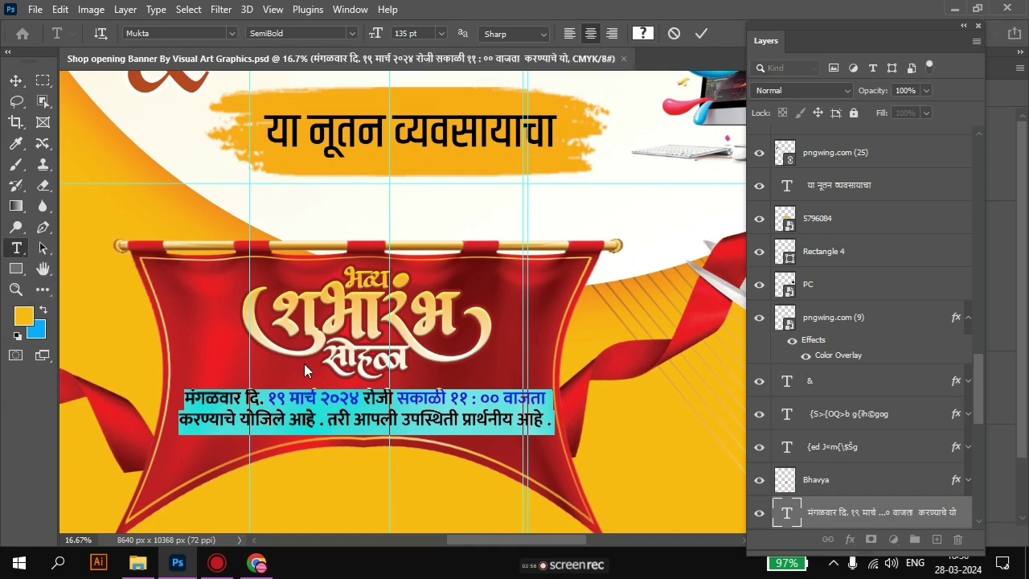
right_click(16, 248)
scroll(444, 235, up, 1)
scroll(463, 236, up, 1)
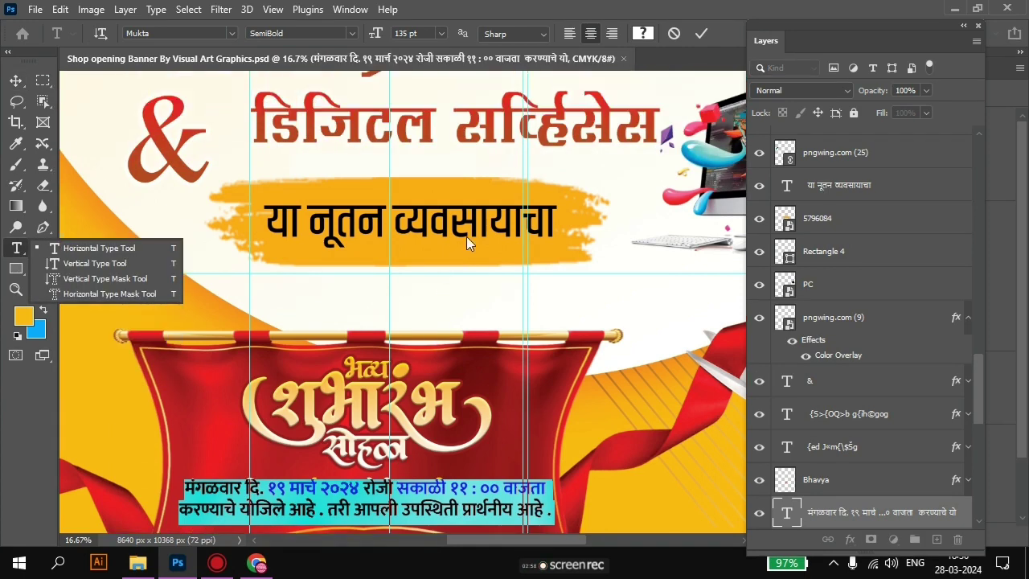
click(39, 241)
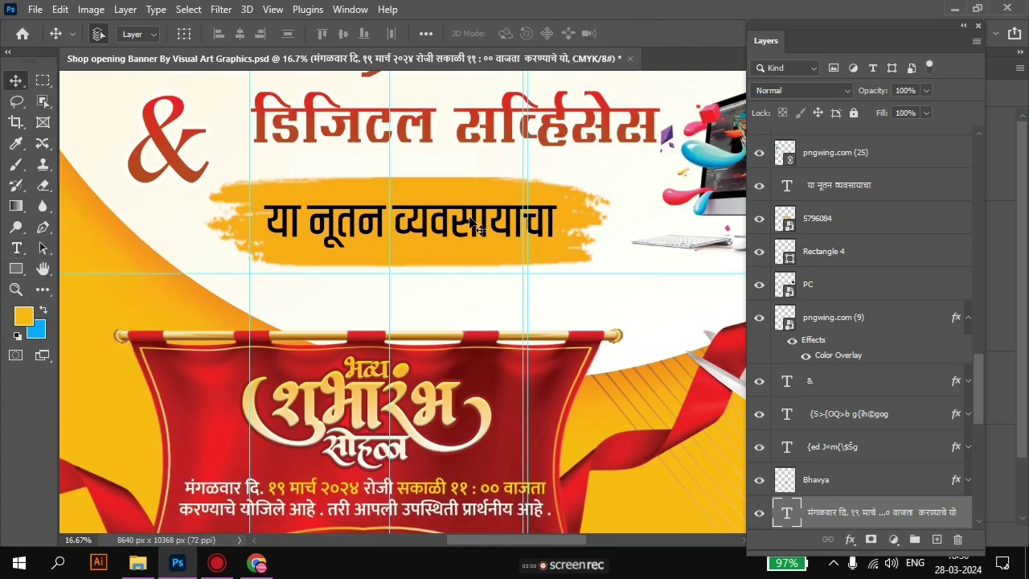
key(v)
Check the या नूतन व्यवसायाचा tagline is editable, then zoom out to the whole poster.
click(16, 248)
right_click(16, 248)
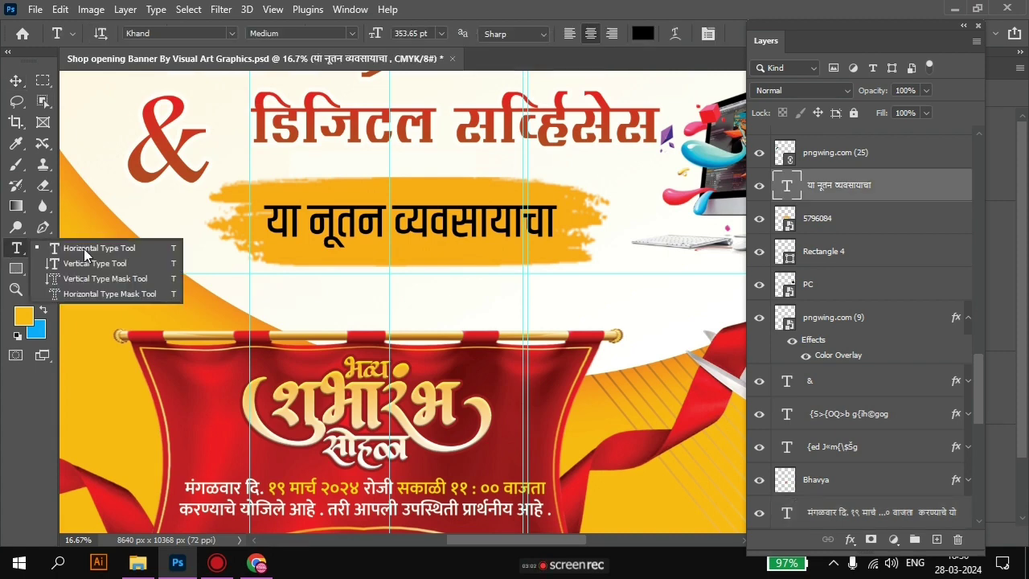
click(391, 225)
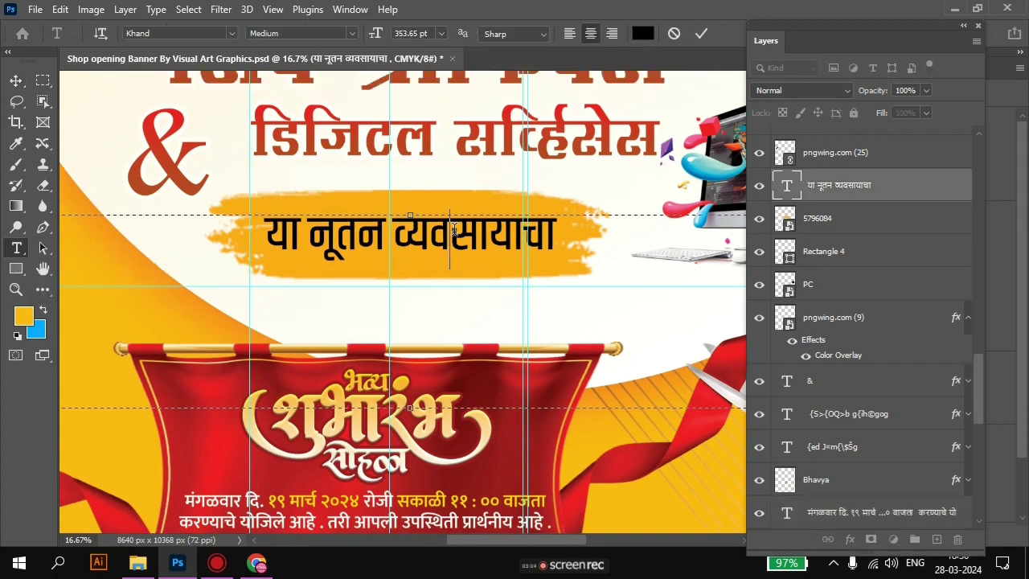
scroll(454, 233, up, 1)
double_click(454, 229)
click(453, 232)
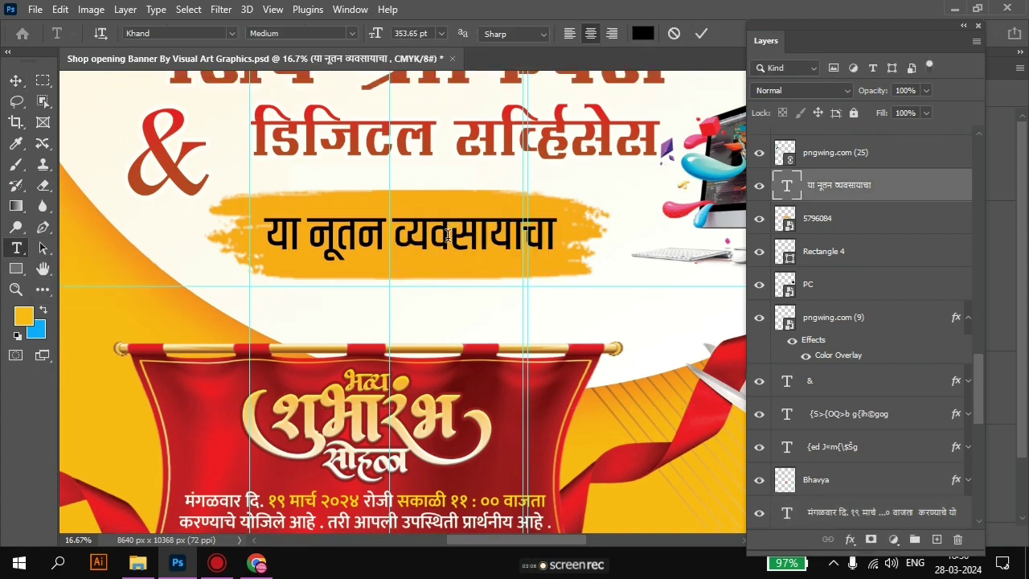
key(ctrl+minus)
key(ctrl+minus)
key(ctrl+minus)
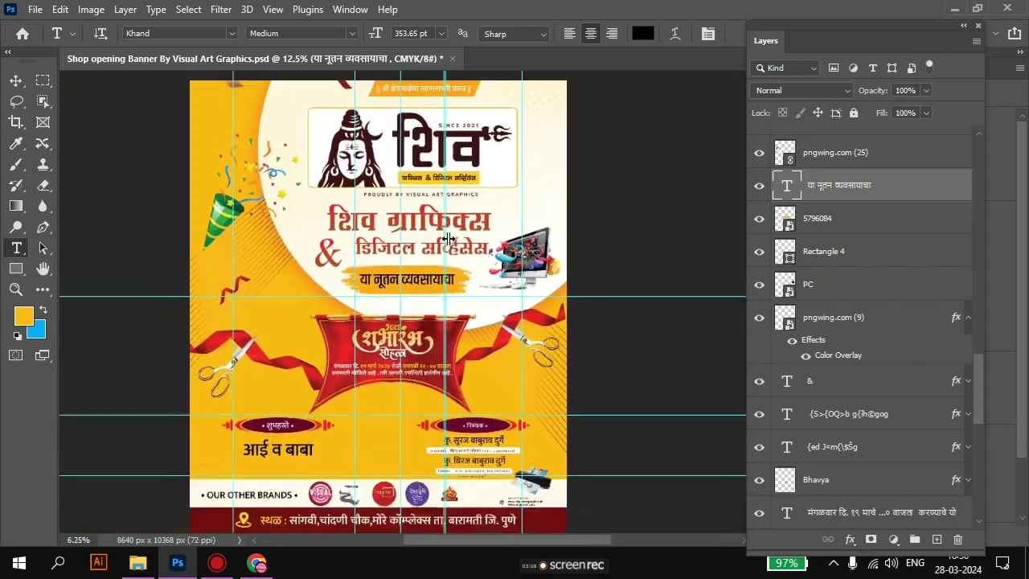
key(ctrl+minus)
Change the banner's Image Size resolution from 72 to 300 pixels/inch.
click(95, 18)
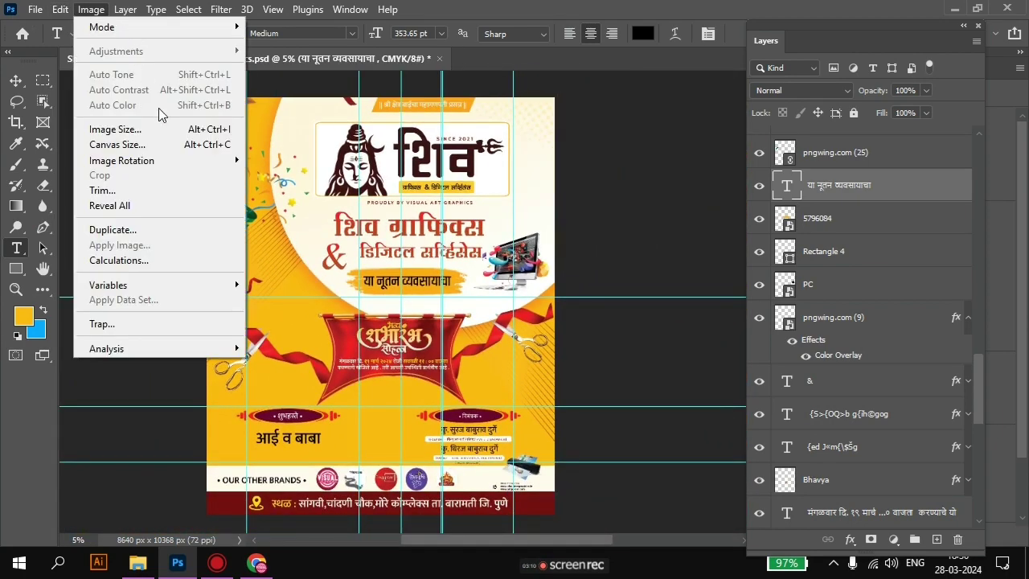
click(132, 129)
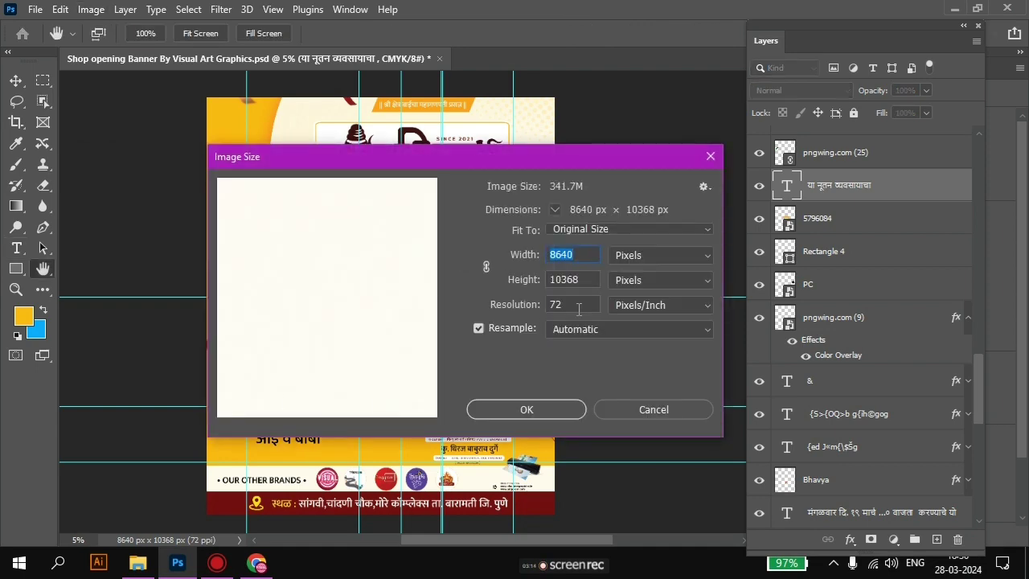
text(30)
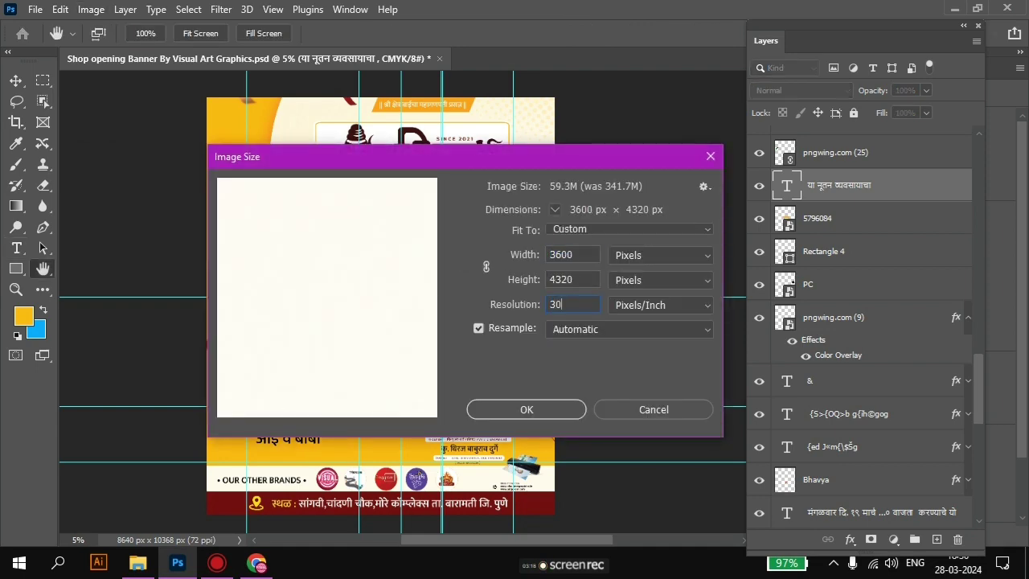
text(0)
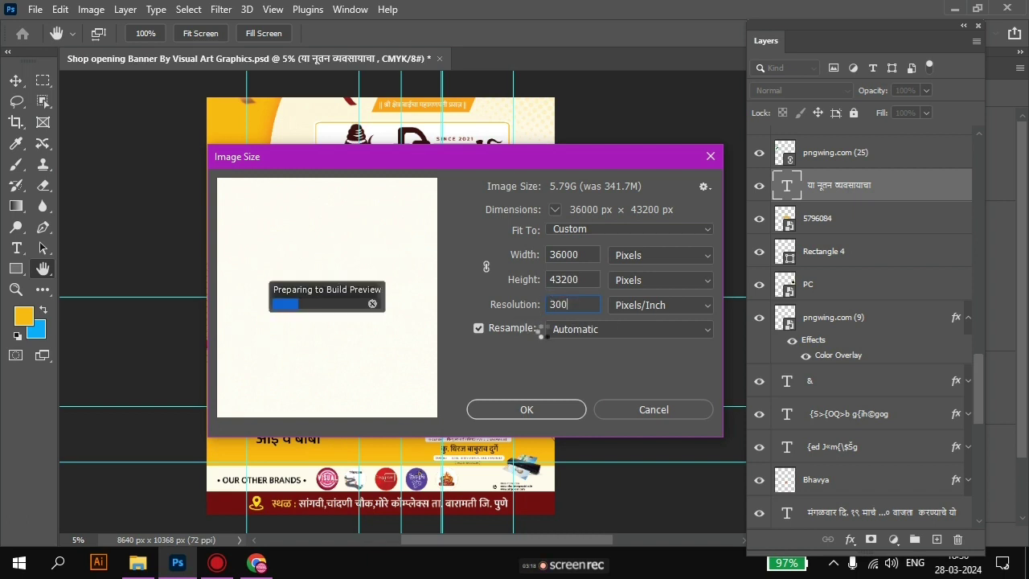